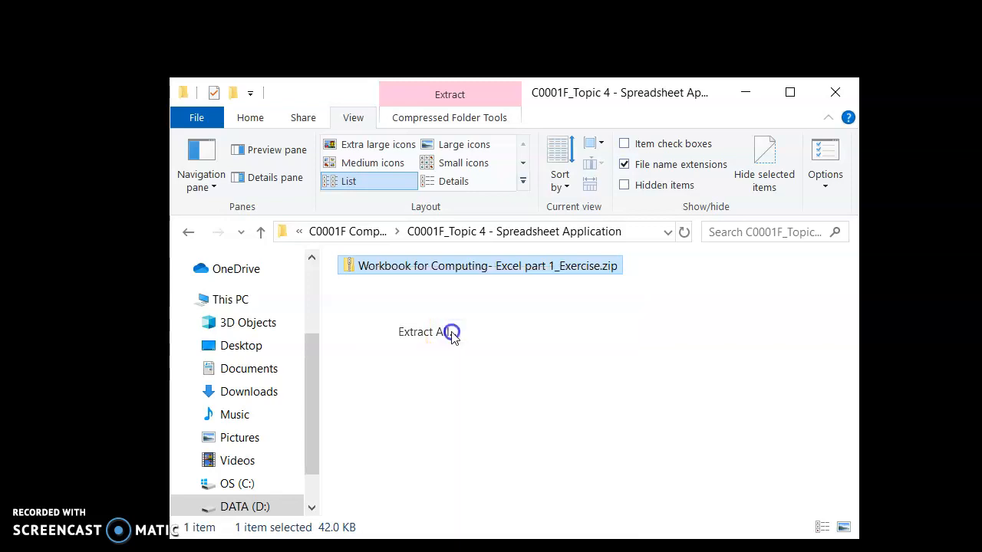
Extract the zip file into its folder and open the workbook Workbook for Computing- Excel part 1_Exercise.xlsm from it.
left_click(576, 489)
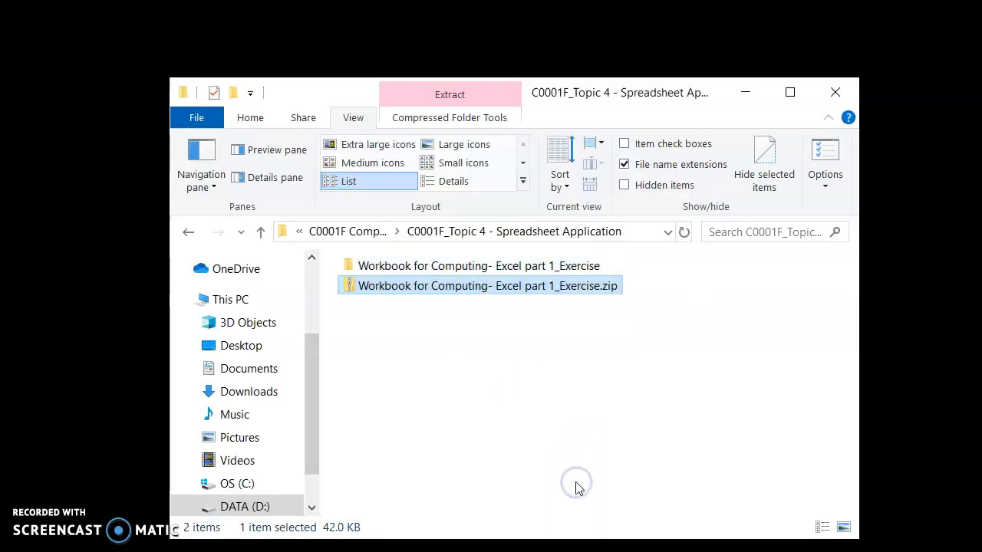
left_click(390, 265)
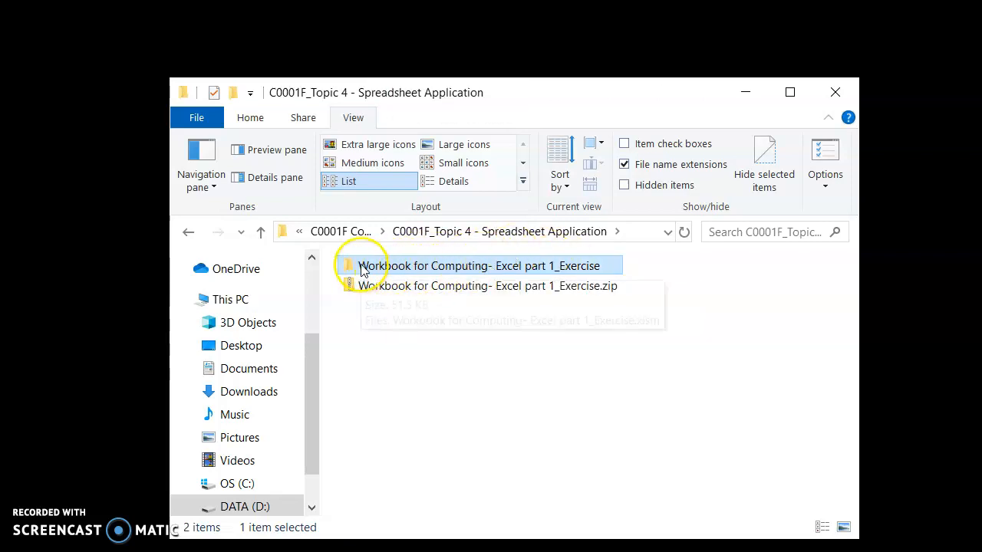
double_click(358, 266)
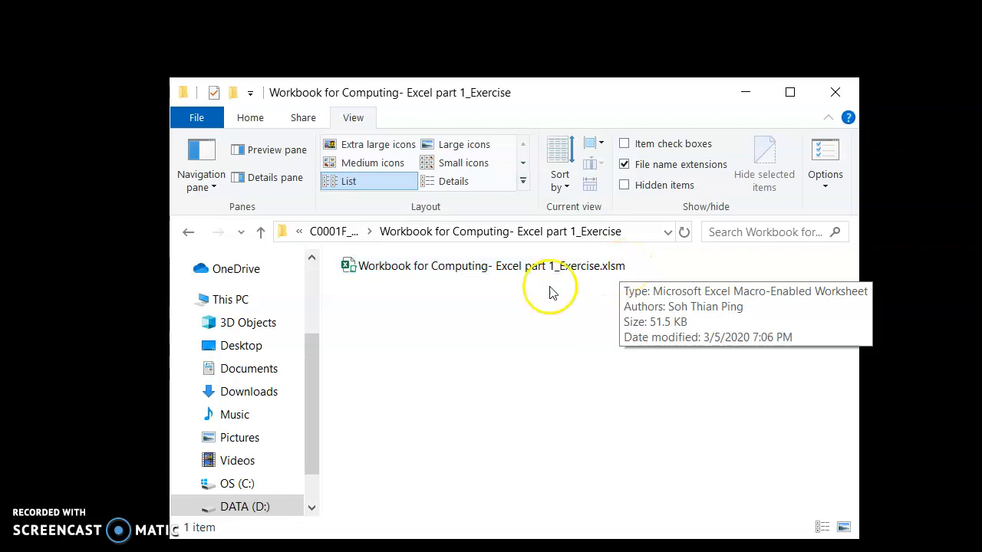
double_click(405, 266)
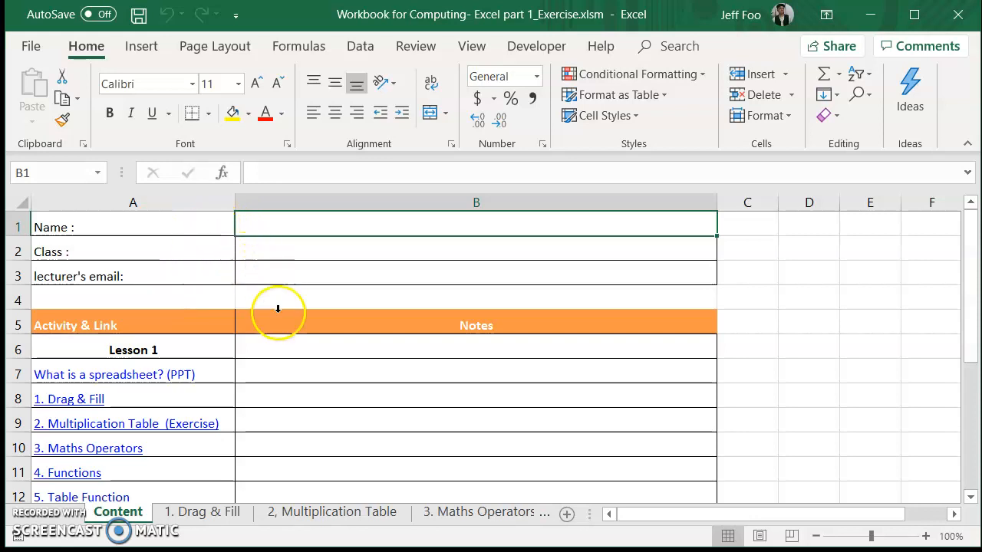
Examine the column letters and row numbers, moving along row 1 from A1 to AB1.
left_click_drag(169, 204, 811, 204)
left_click_drag(20, 222, 23, 355)
left_click(77, 227)
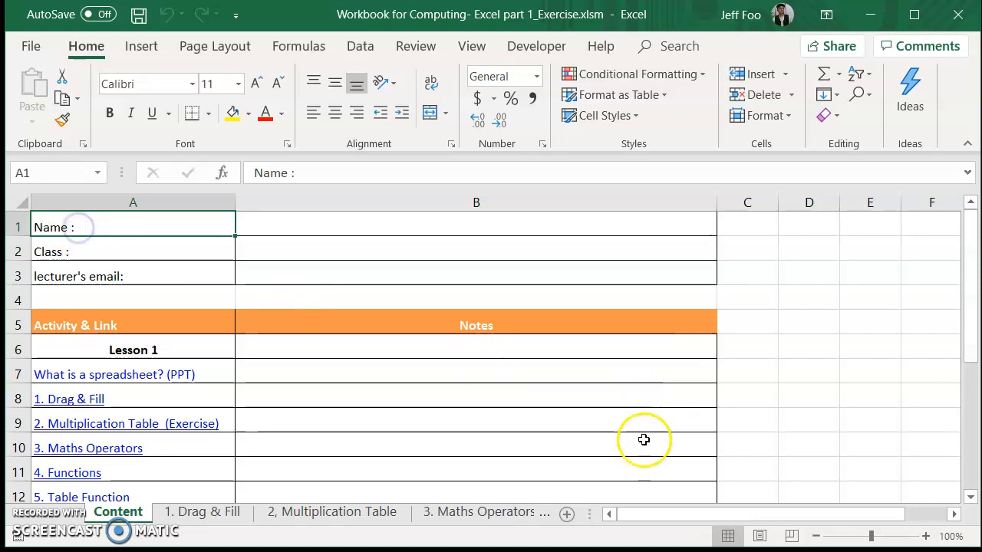
left_click_drag(675, 516, 742, 514)
key("Right")
key("Right")
key("Right")
key("Right")
key("Right")
key("Right")
key("Right")
key("Right")
key("Right")
key("Right")
key("Right")
key("Right")
key("Right")
key("Right")
key("Right")
key("Right")
key("Right")
key("Right")
key("Right")
key("Right")
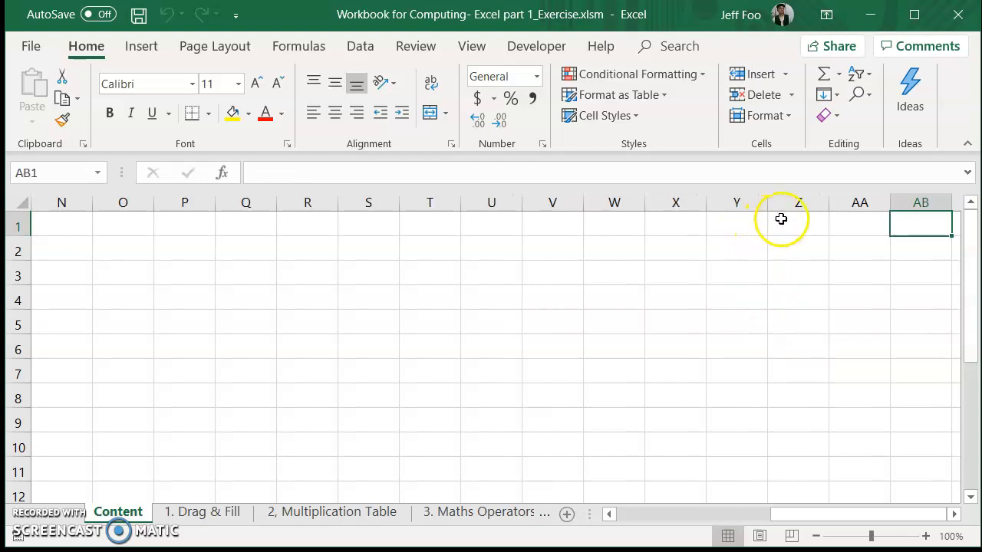
Select Z1, AA1 and AC1 in turn to examine the column lettering after Z, and return to column A.
left_click(777, 220)
left_click(857, 218)
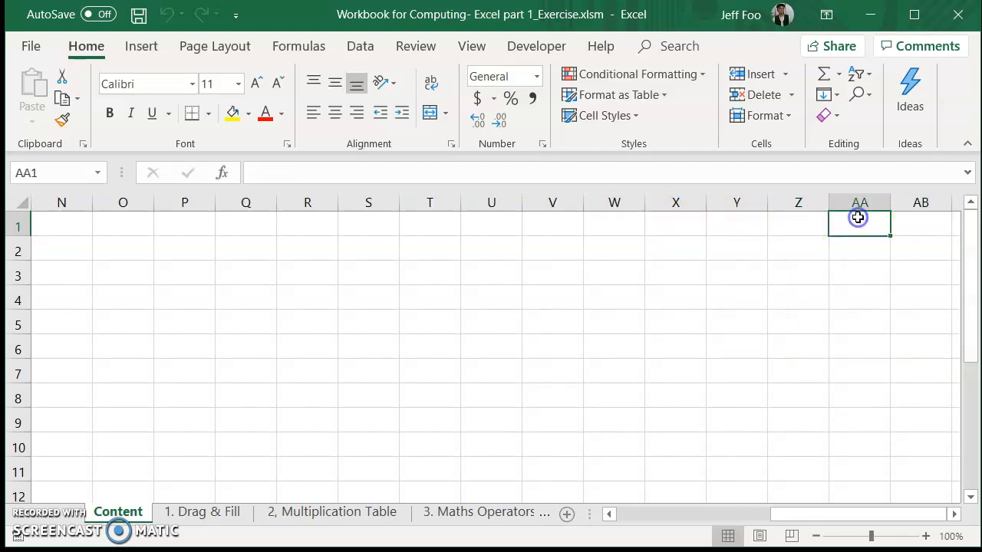
key("Right")
key("Right")
key("Right")
key("Right")
left_click(686, 230)
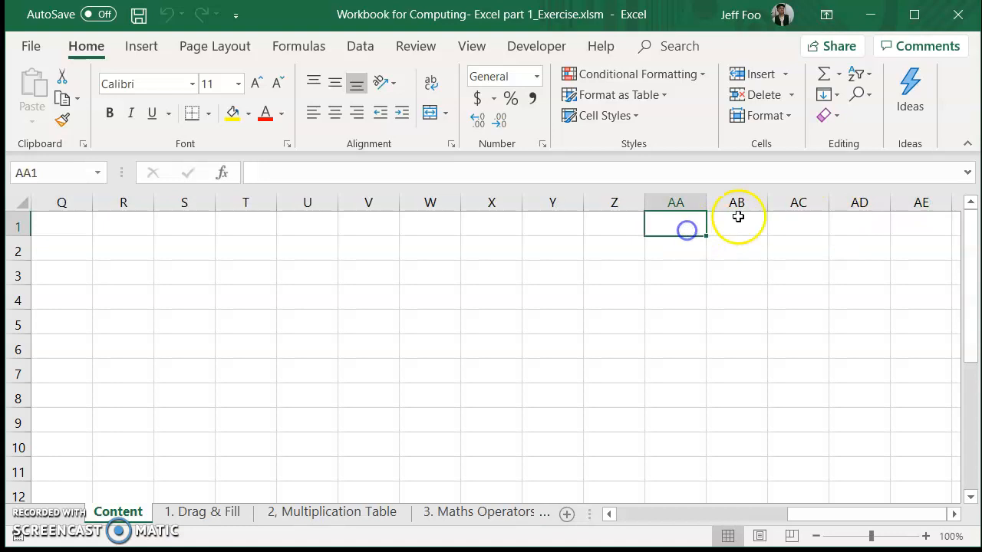
left_click(795, 219)
left_click_drag(836, 518, 541, 547)
left_click_drag(379, 547, 379, 547)
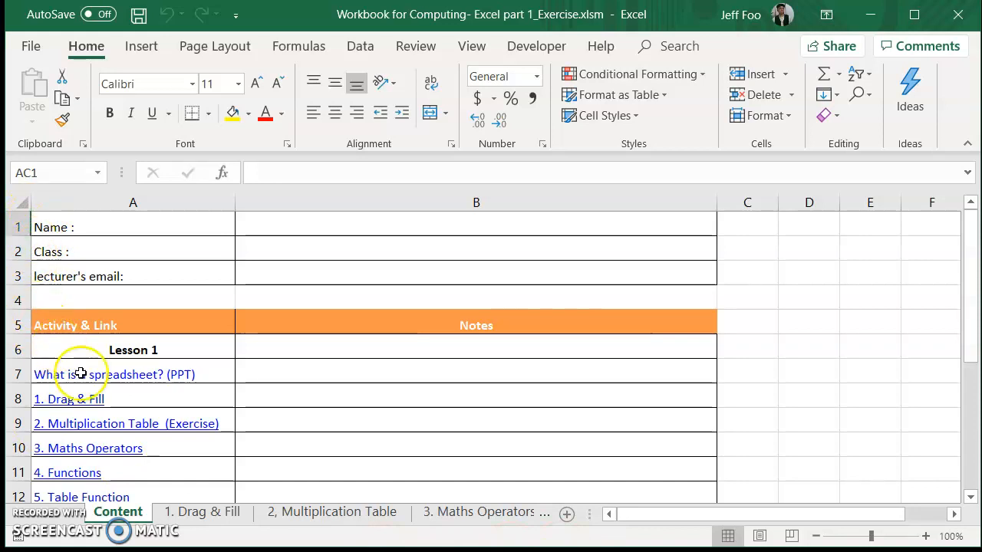
Examine the row numbering of the Content sheet down past row 360 and return to the first row.
scroll(99, 410, "down", 6)
scroll(99, 406, "down", 20)
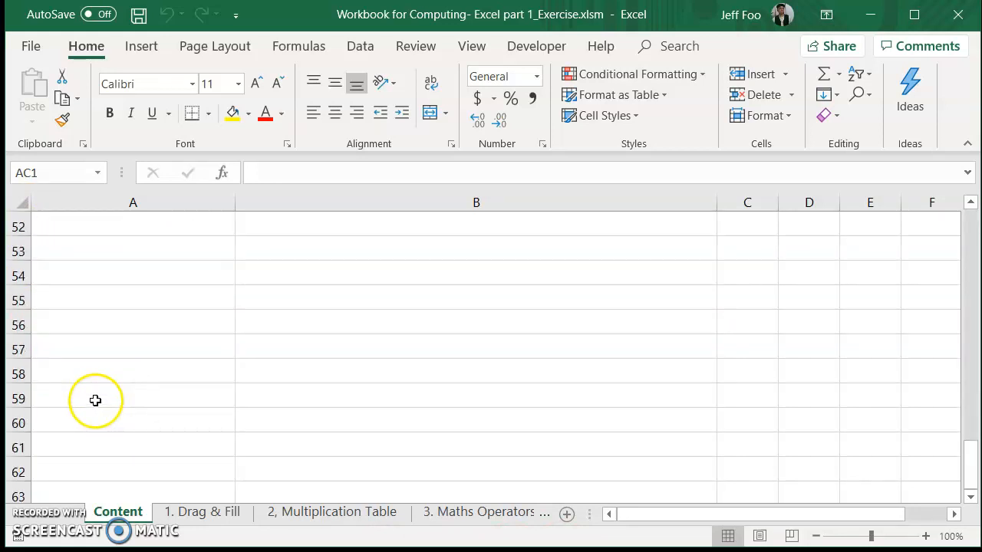
scroll(16, 422, "down", 20)
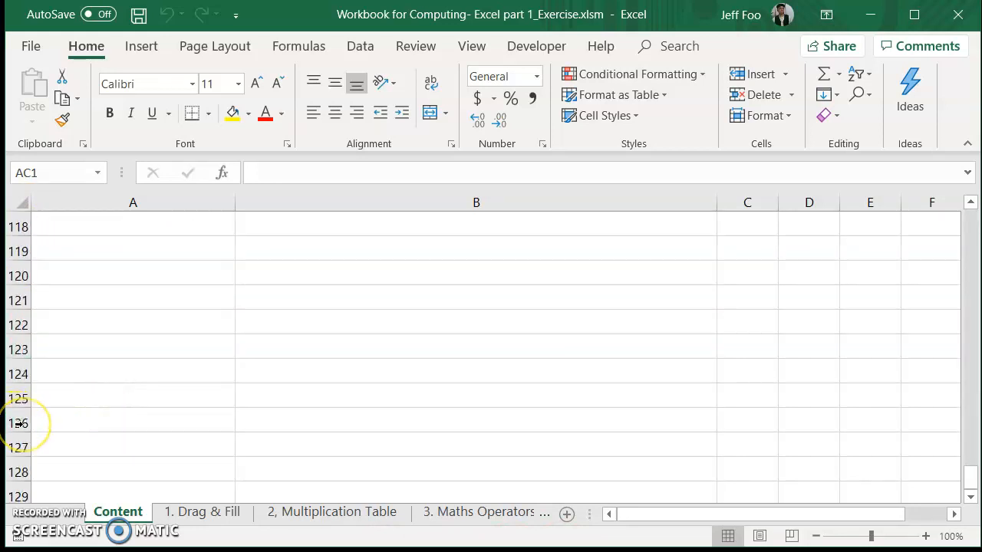
scroll(51, 438, "down", 20)
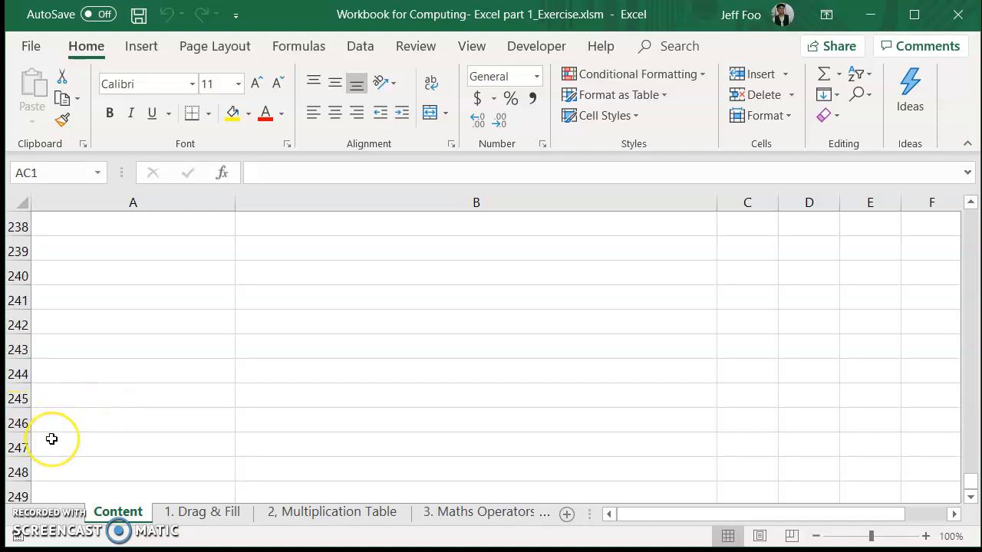
scroll(84, 437, "down", 15)
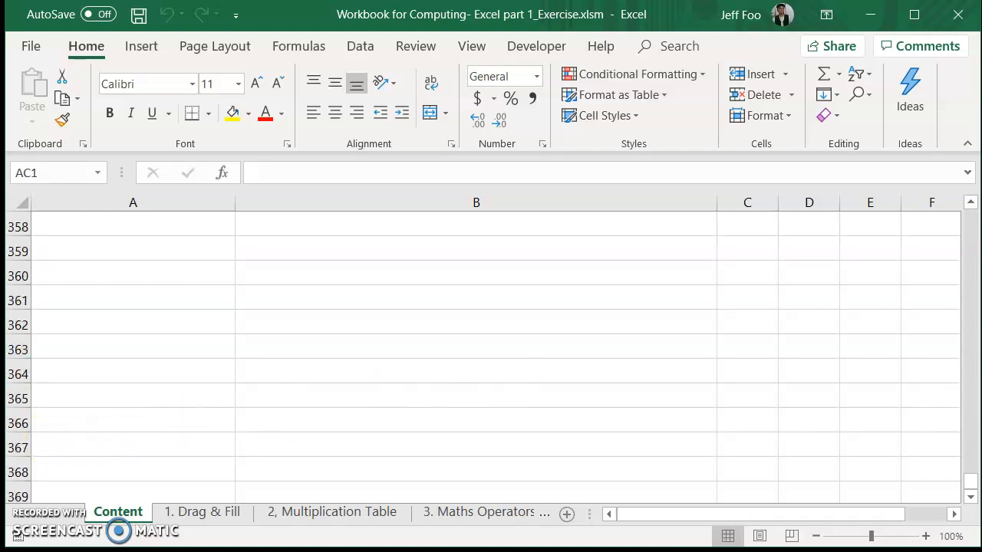
left_click_drag(967, 480, 970, 210)
Enter the student's name in B1 and the class E38A in B2.
left_click(298, 225)
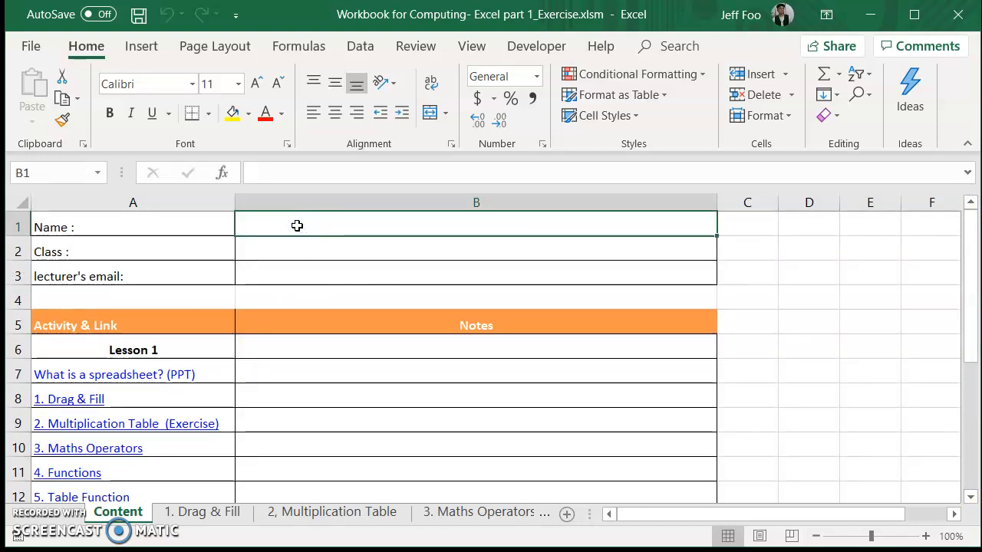
type("Jeffery")
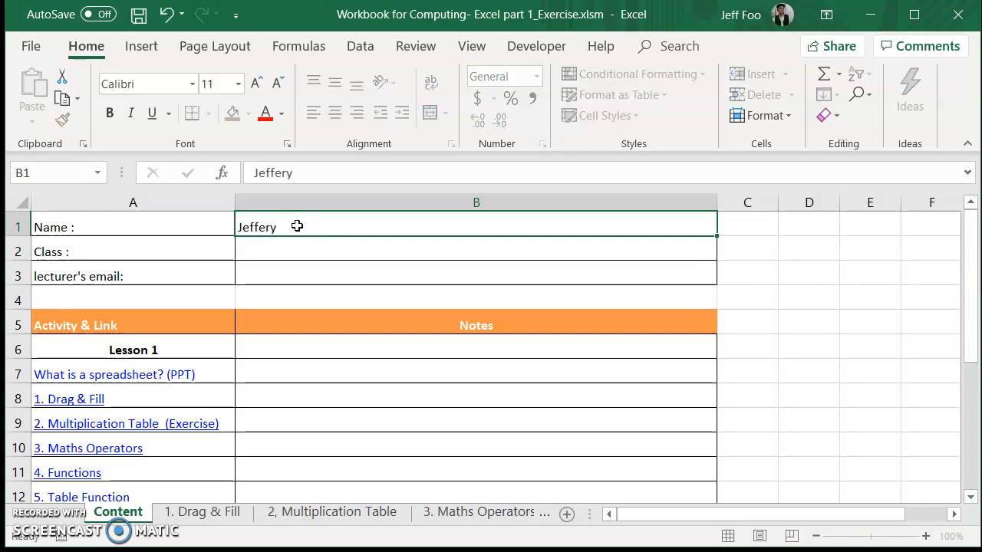
key("Down")
type("E")
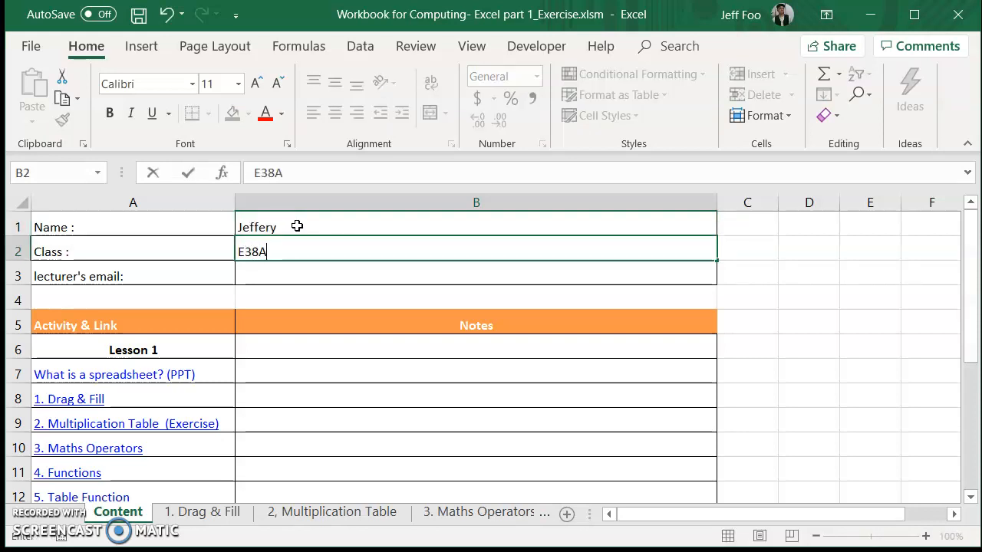
key("Return")
Select B1, column B and B2 to examine how column letter and row number form the cell reference.
left_click(297, 227)
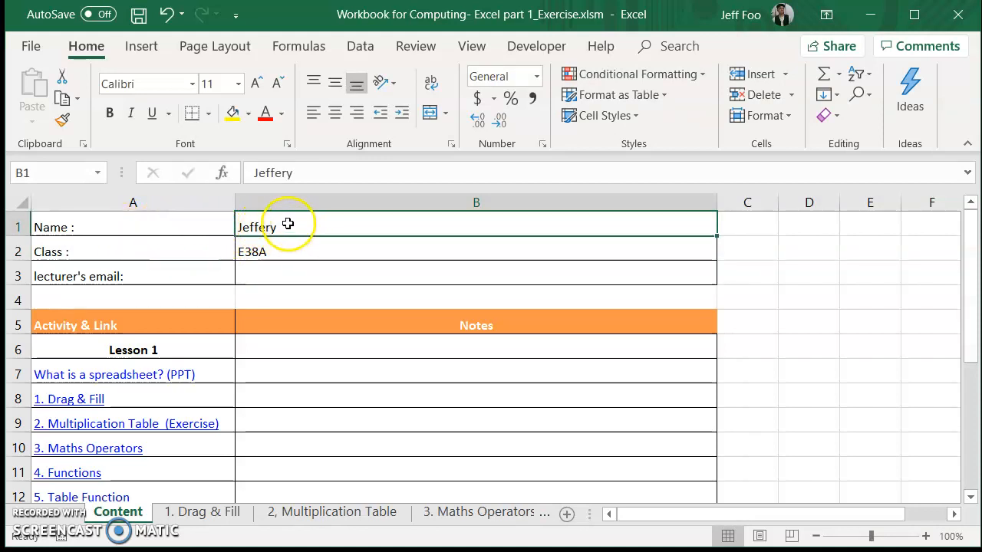
left_click(316, 195)
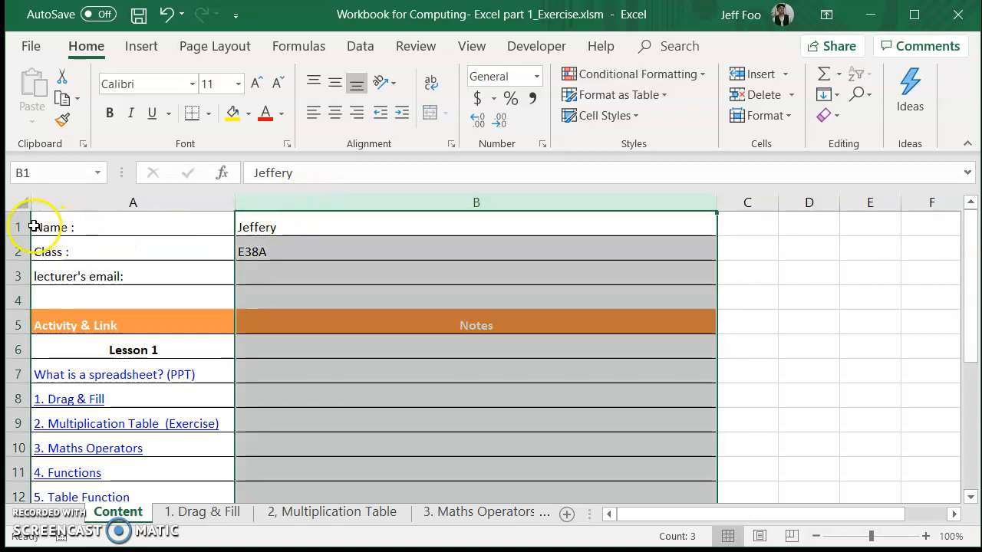
left_click(274, 219)
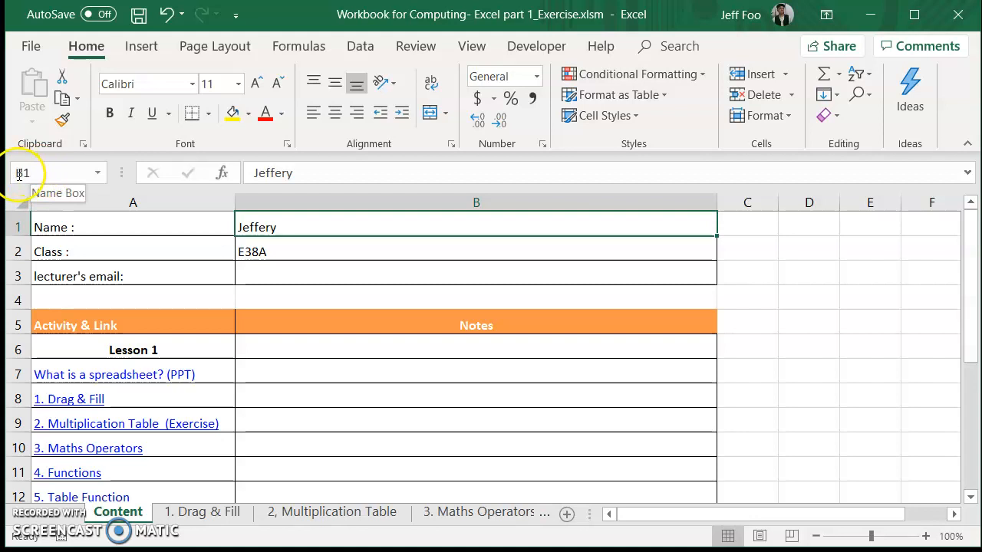
left_click(276, 250)
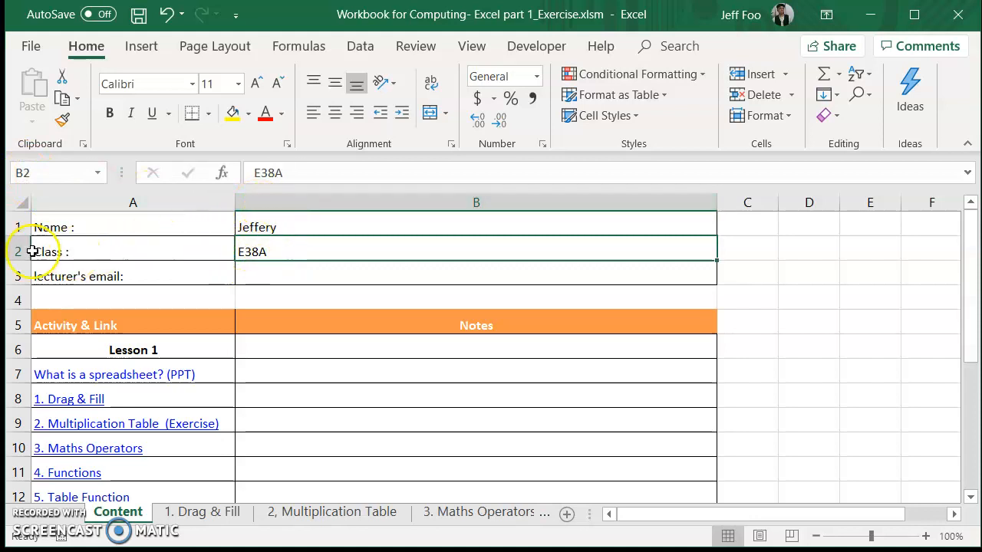
left_click(256, 228)
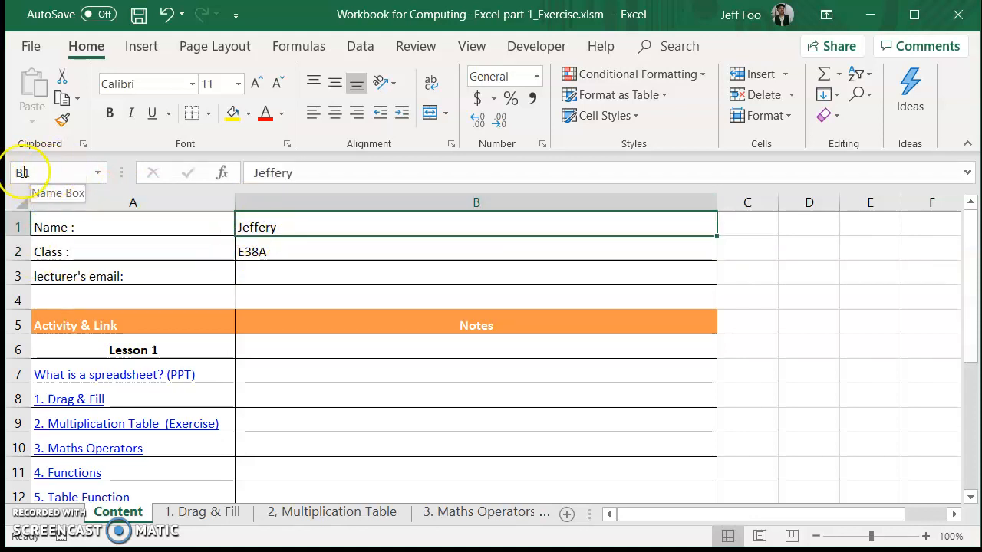
Alternate between cells B1 and B2 to compare their cell references and contents, ending on B1.
left_click(279, 252)
left_click(282, 227)
left_click(284, 247)
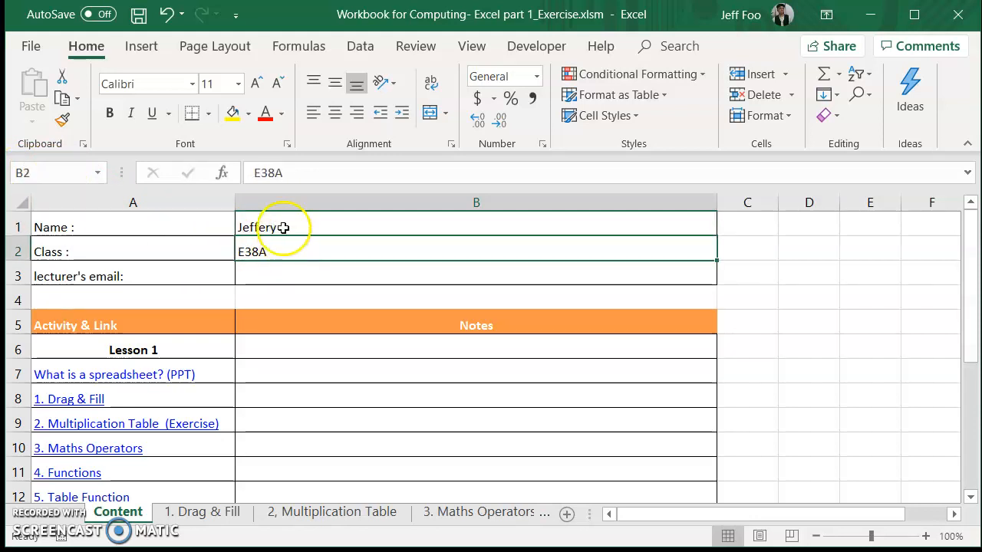
left_click(283, 227)
left_click(276, 252)
left_click(283, 224)
left_click(277, 252)
left_click(280, 228)
left_click(280, 248)
left_click(279, 224)
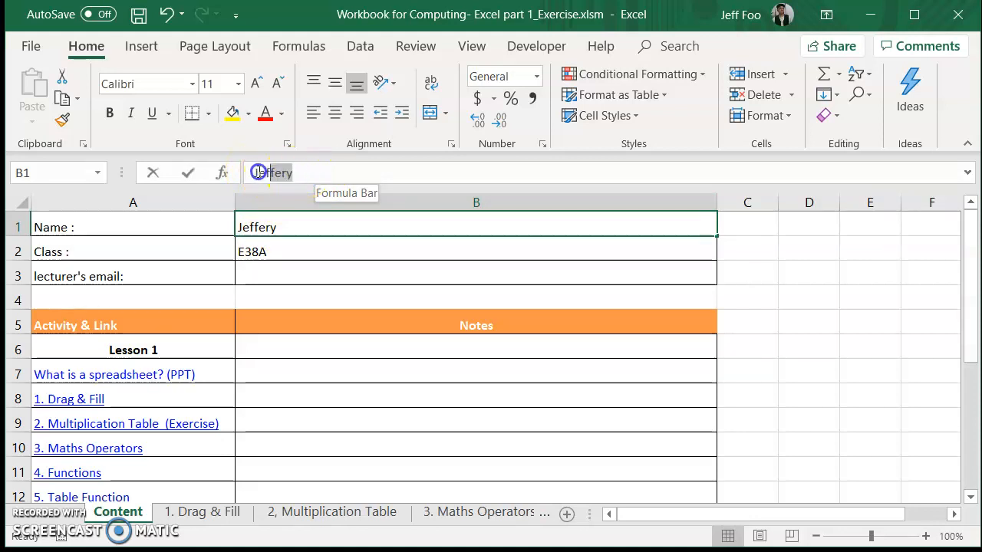
Highlight the whole content of B1 in the formula bar to examine it, and leave the cell unedited.
double_click(263, 172)
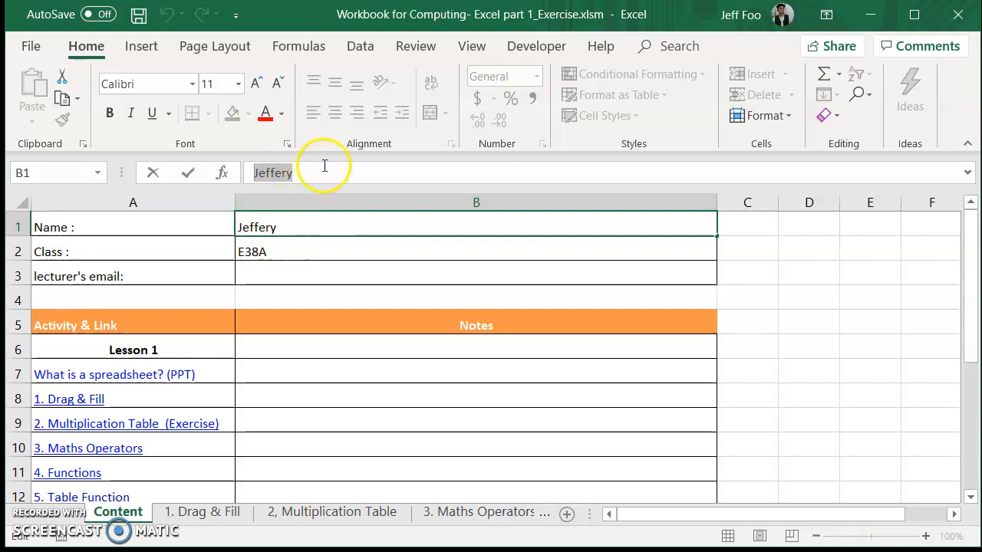
left_click_drag(249, 178, 242, 179)
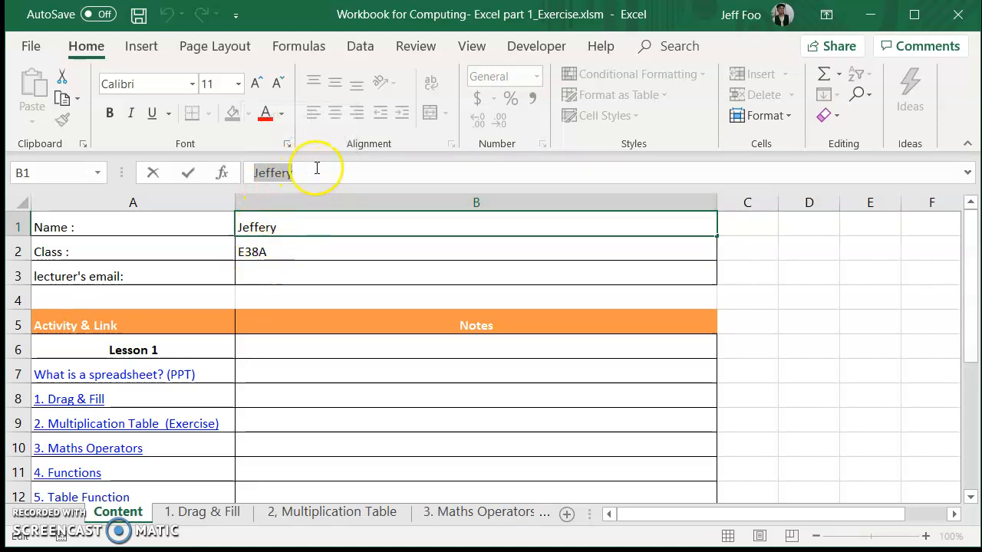
left_click(294, 224)
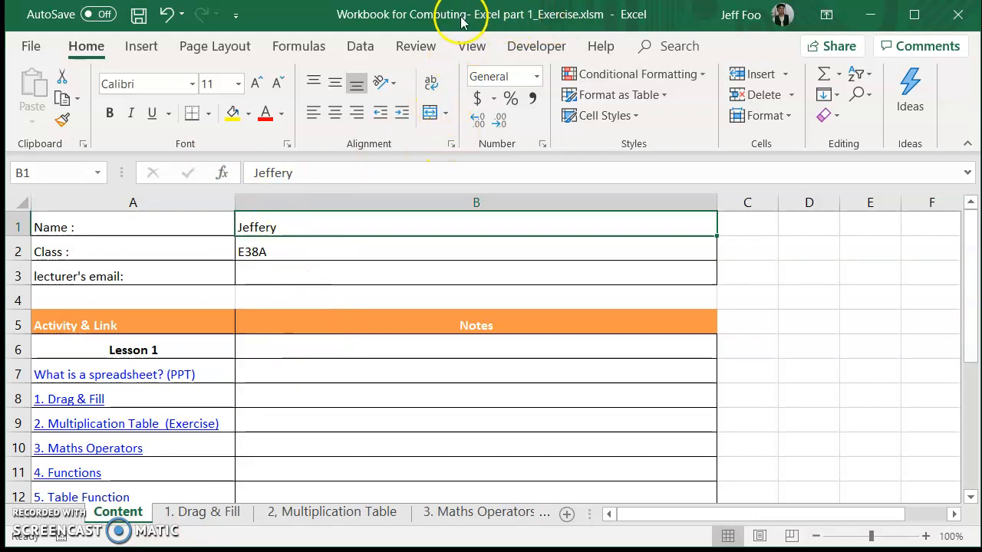
View the Content, 1. Drag & Fill and 2, Multiplication Table sheets in turn, ending on 2, Multiplication Table.
left_click(199, 512)
left_click(286, 513)
left_click(200, 512)
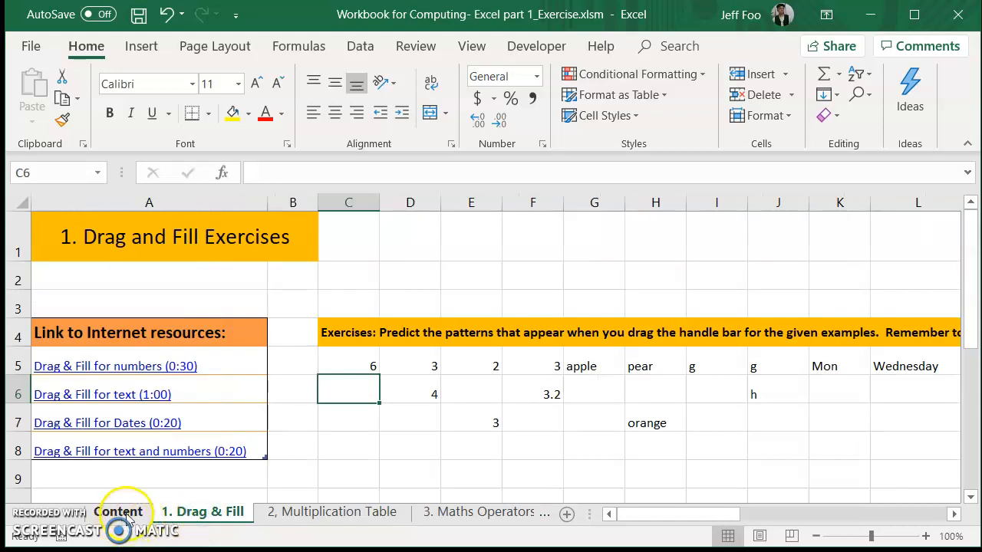
left_click(123, 513)
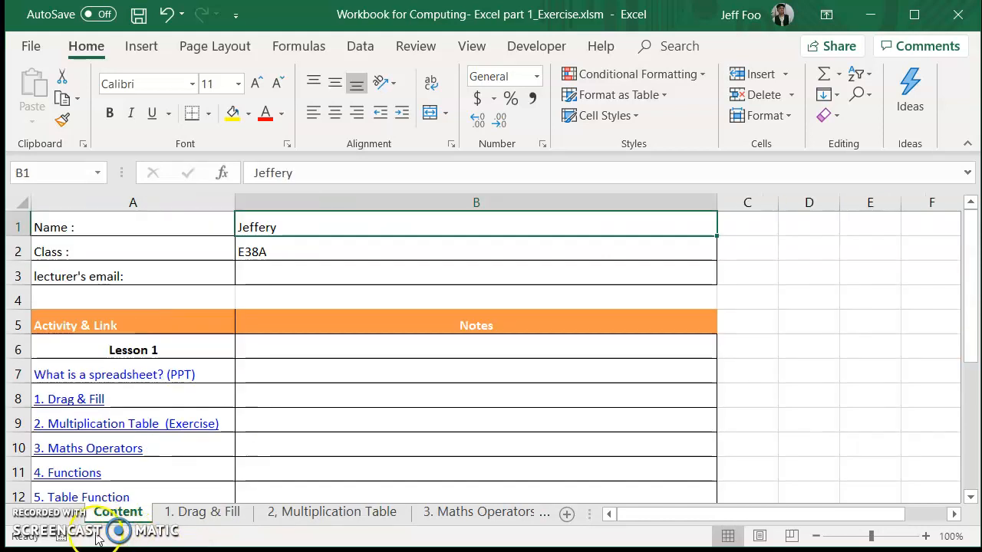
left_click(198, 512)
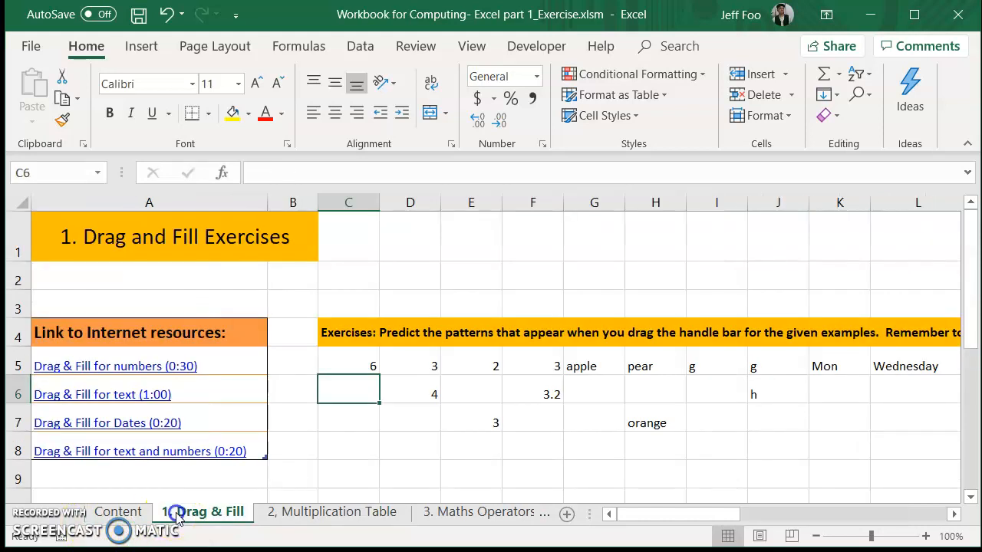
left_click(283, 513)
left_click(208, 512)
left_click(289, 512)
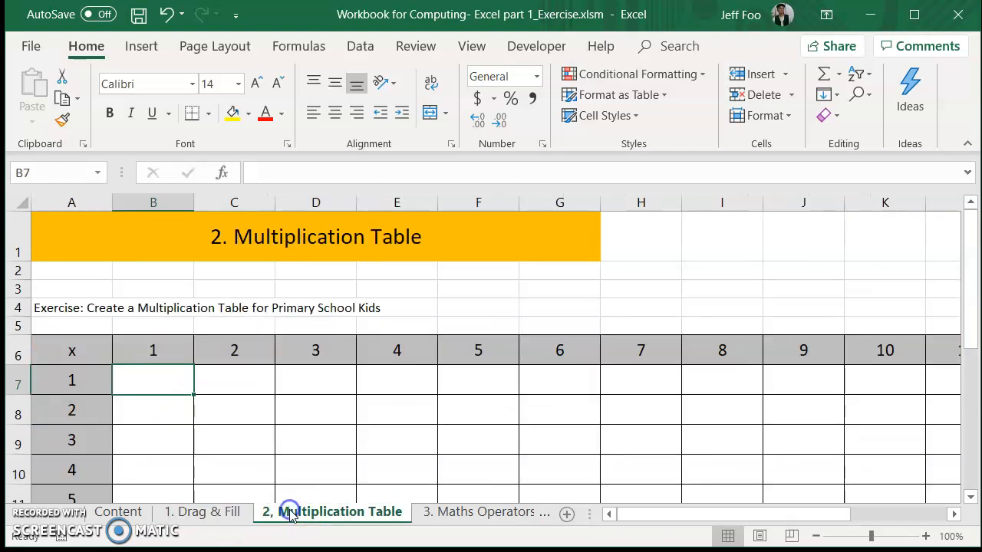
left_click(209, 512)
left_click(119, 512)
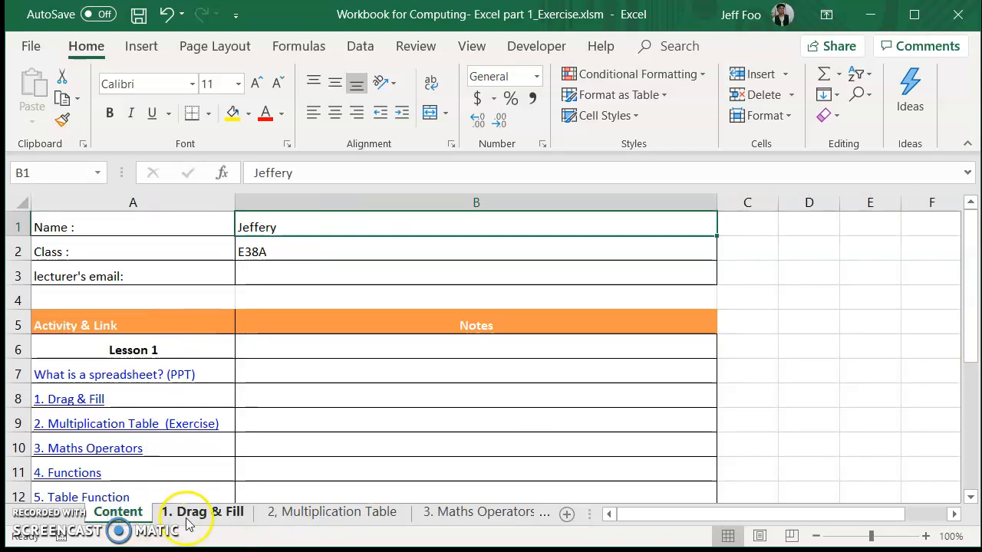
left_click(199, 513)
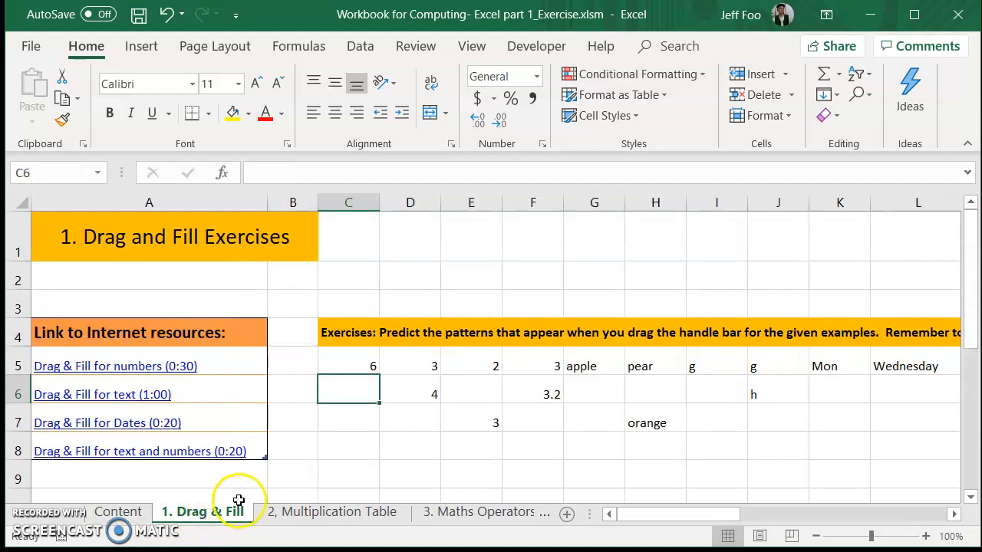
left_click(326, 511)
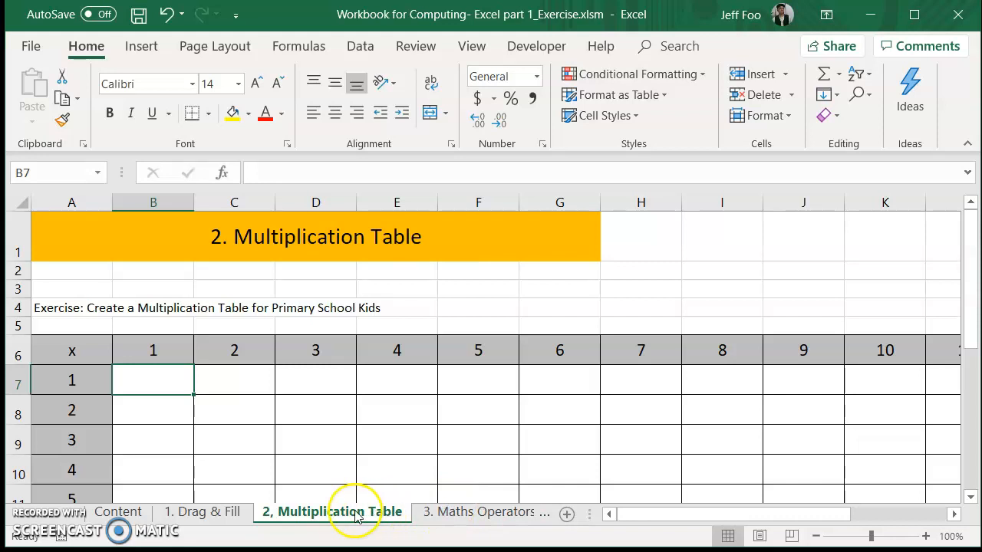
Look through the names of the workbook's remaining sheets up to 7. Advanced Exercises without switching sheets.
left_click(40, 523, "ctrl")
left_click(44, 514)
left_click(44, 514)
left_click(45, 514)
left_click(45, 514)
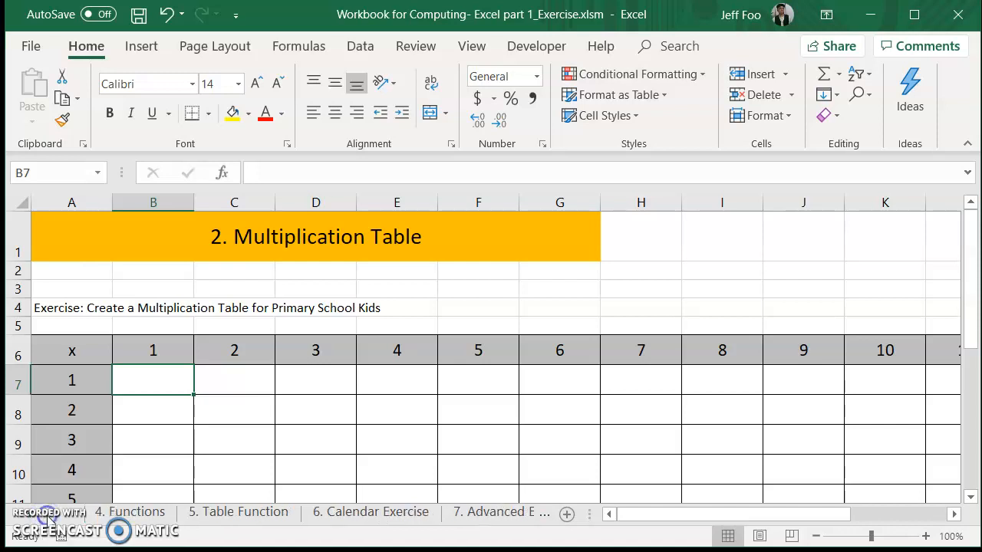
left_click(52, 520)
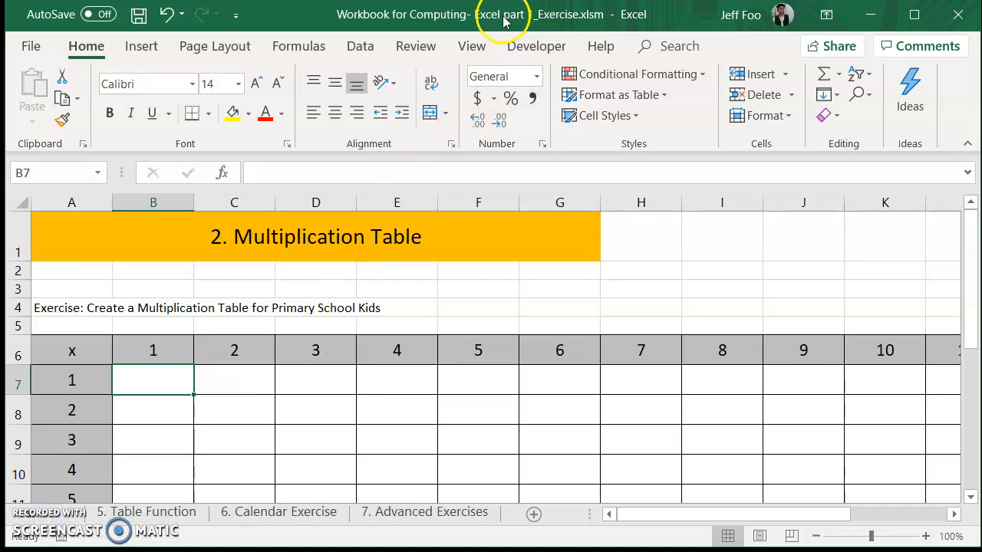
View the 7. Advanced Exercises sheet and return to the 1. Drag & Fill sheet.
left_click(437, 511)
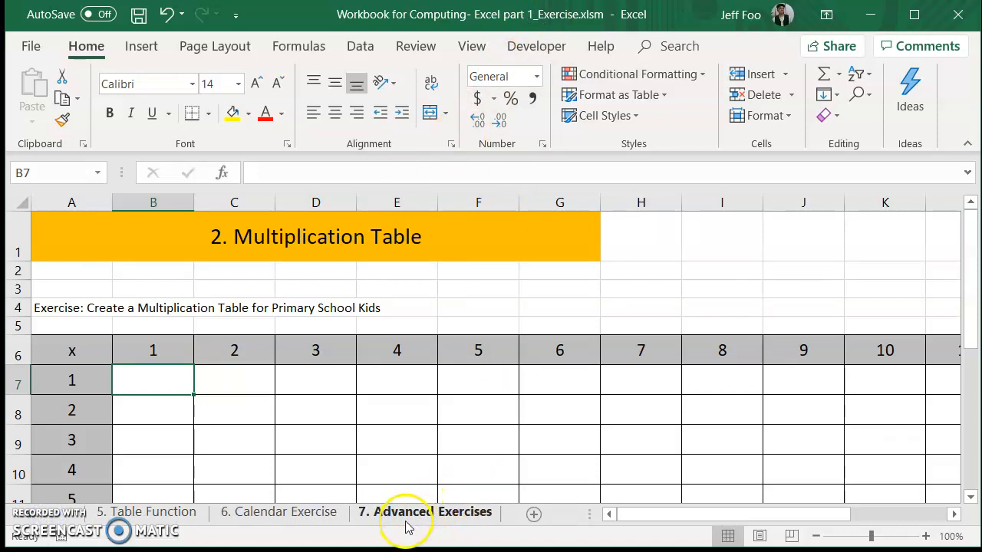
left_click(408, 519)
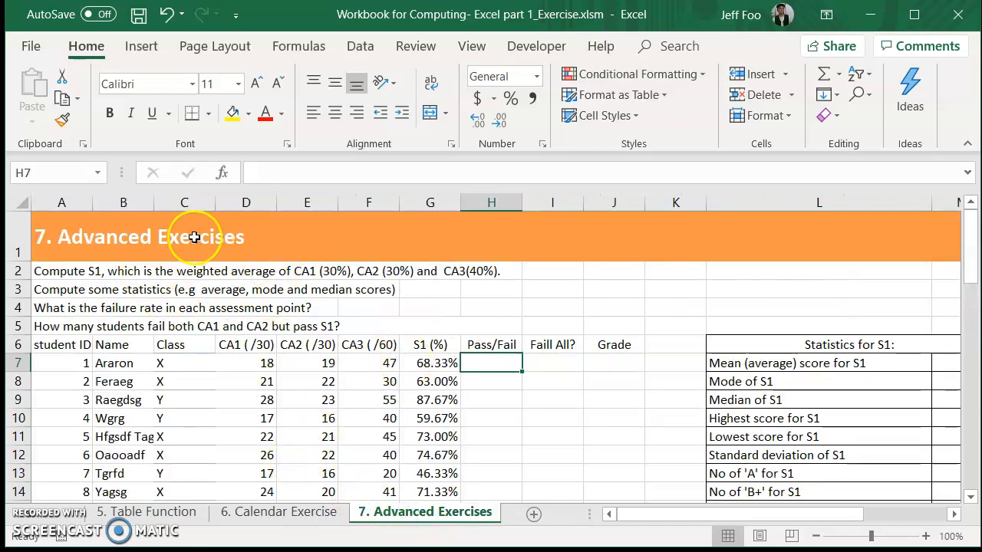
left_click(31, 520)
left_click(30, 520)
left_click(117, 511)
left_click(186, 511)
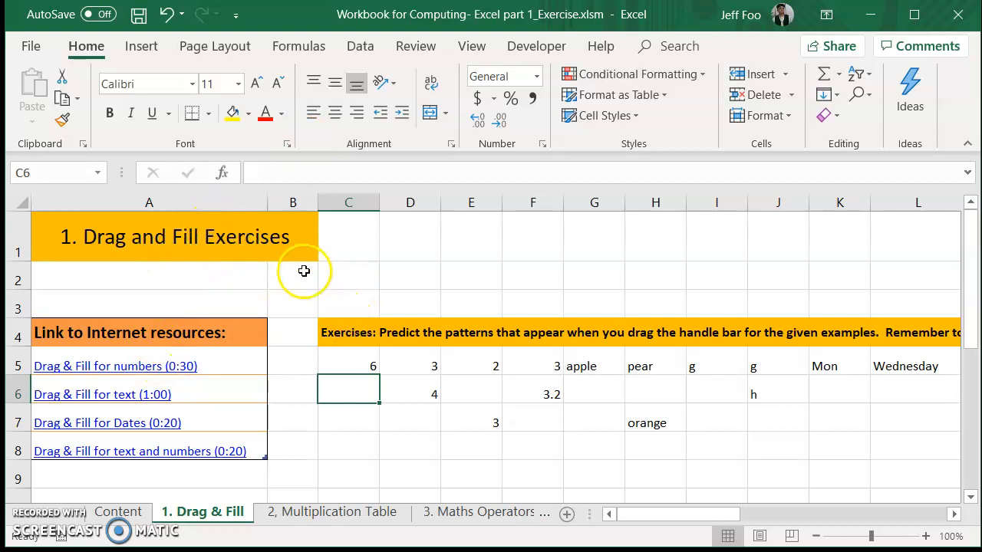
Practise selecting empty cells C1 to F1 singly and as ranges, including E1:E3, ending on F1.
left_click(344, 241)
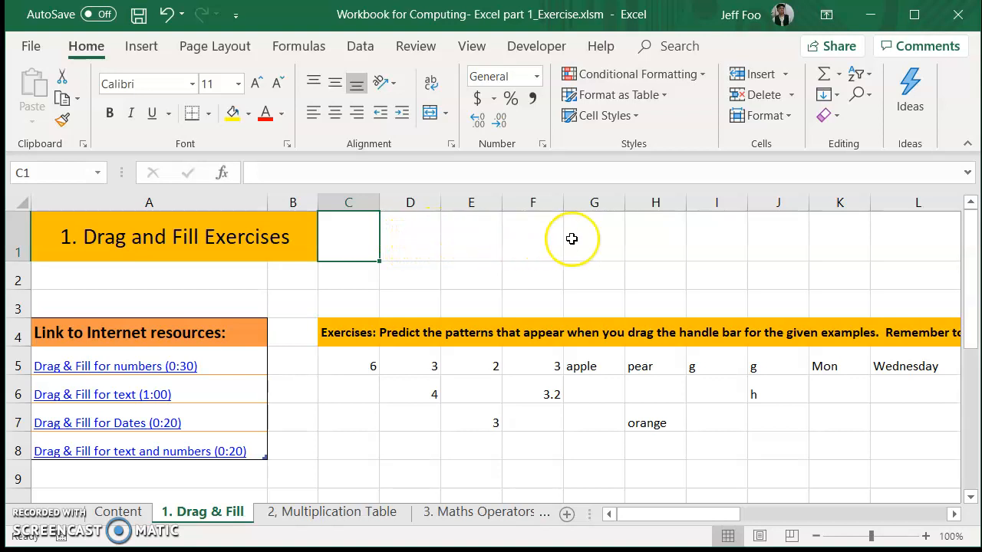
left_click(410, 245)
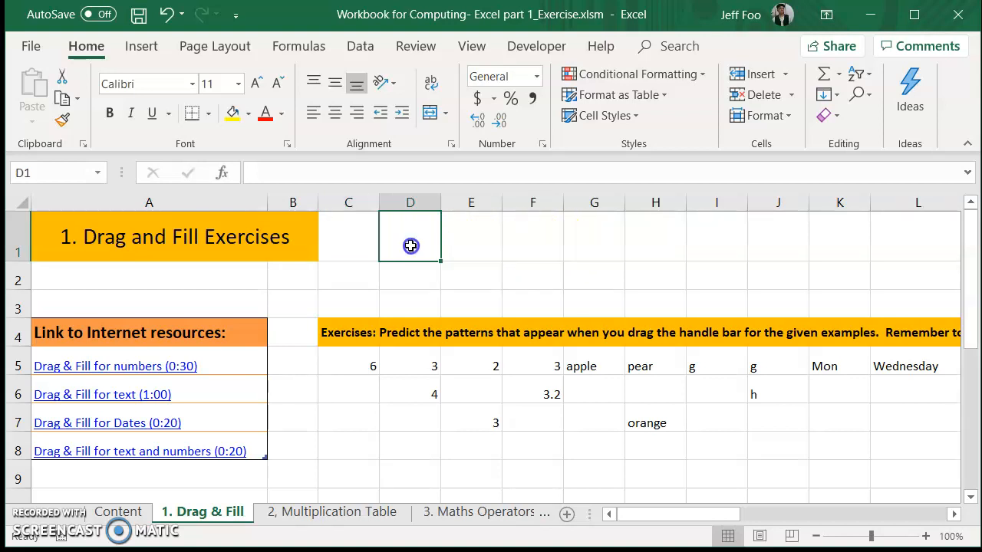
left_click(474, 240)
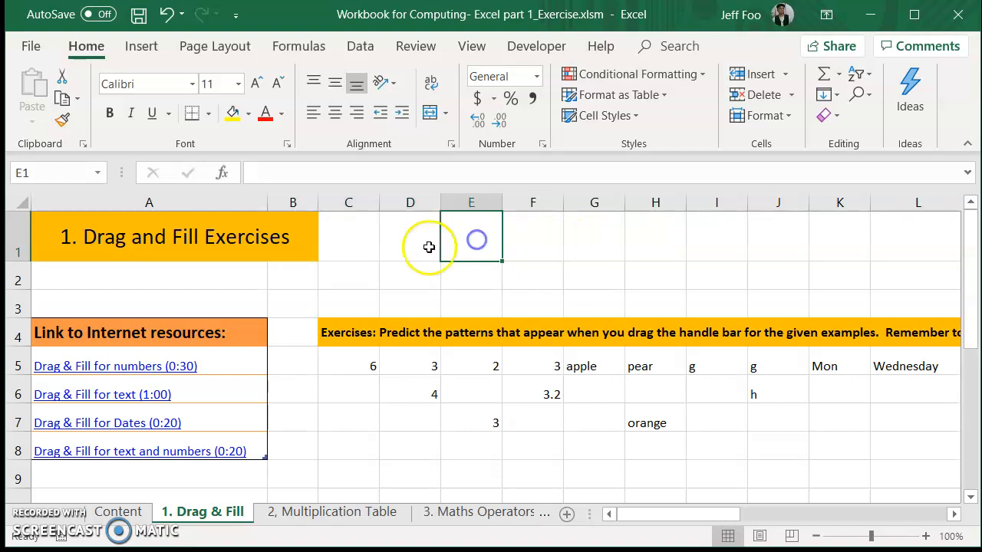
left_click(349, 250)
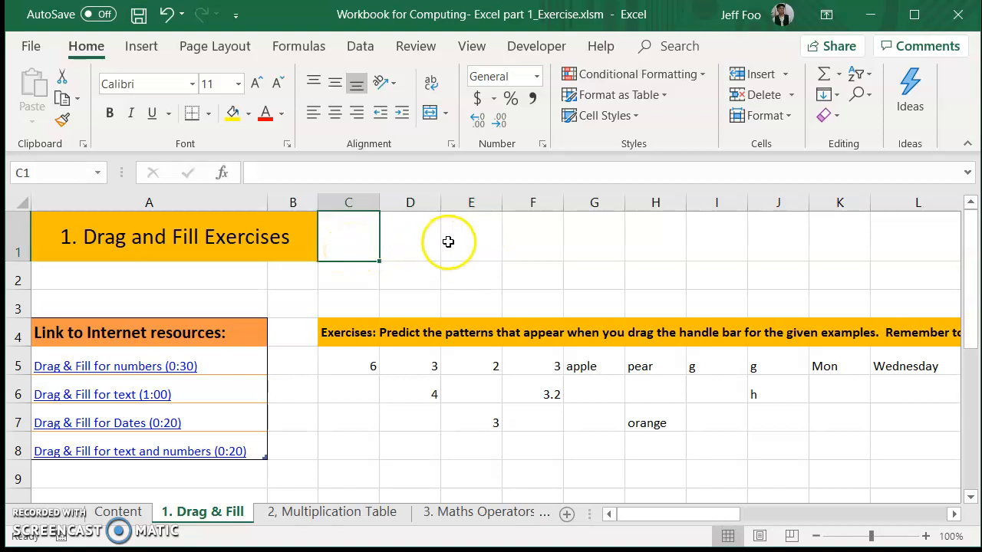
left_click_drag(483, 237, 358, 246)
left_click(534, 230)
mouse_move(533, 262)
left_mouse_down()
mouse_move(530, 299)
mouse_move(530, 246)
left_mouse_up()
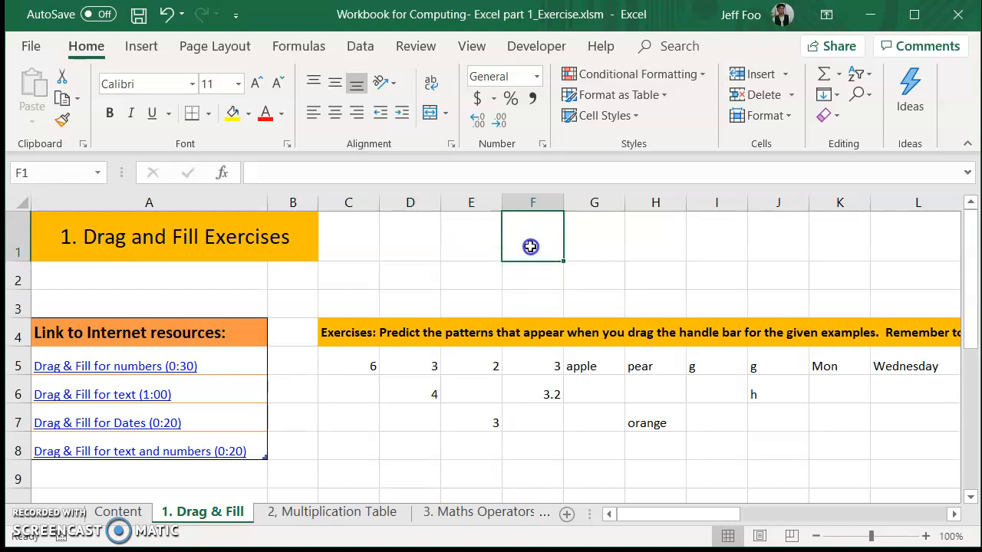
left_click(469, 234)
left_click_drag(469, 234, 468, 300)
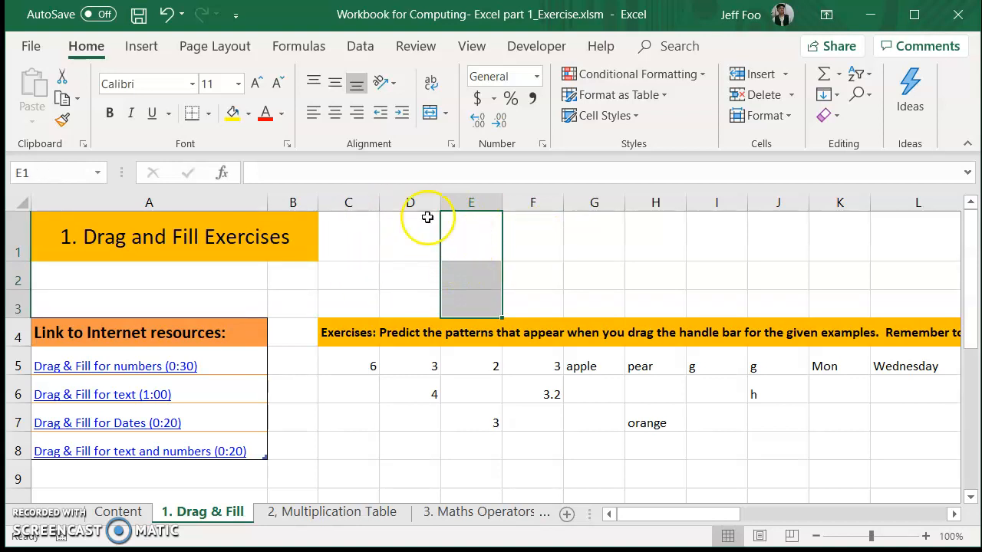
left_click(538, 242)
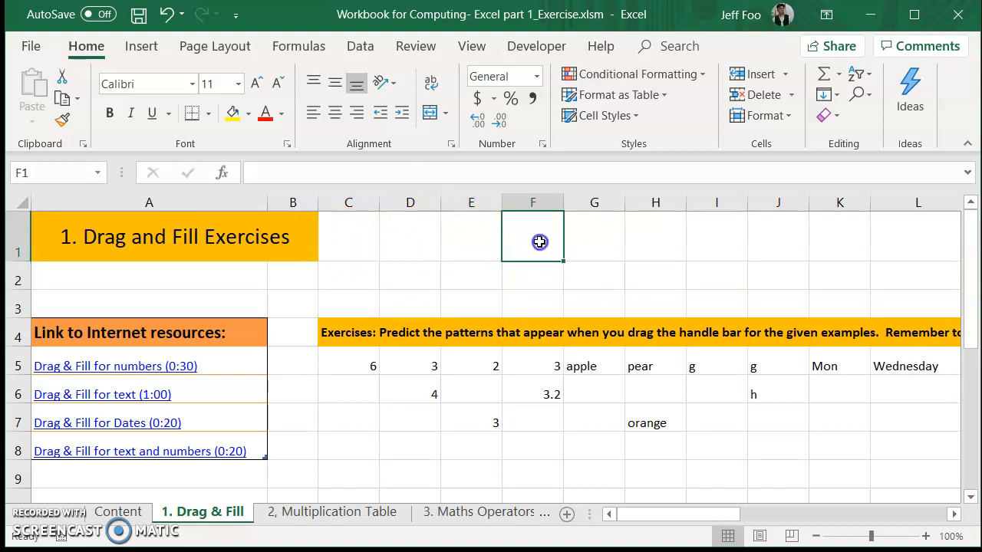
Fill the single number in C5 down column C to row 16 and review the filled cells.
left_click(353, 365)
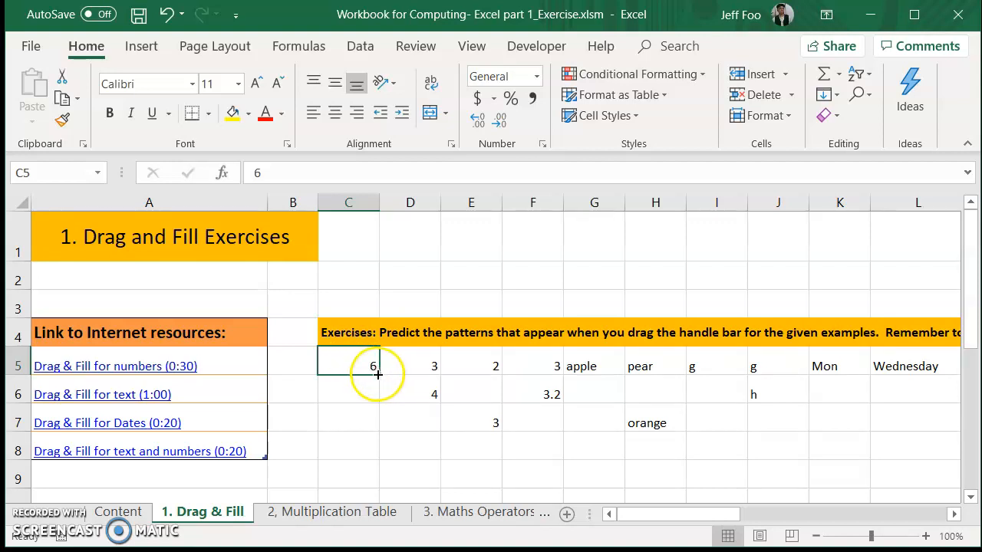
left_click_drag(379, 374, 379, 459)
scroll(373, 461, "up", 2)
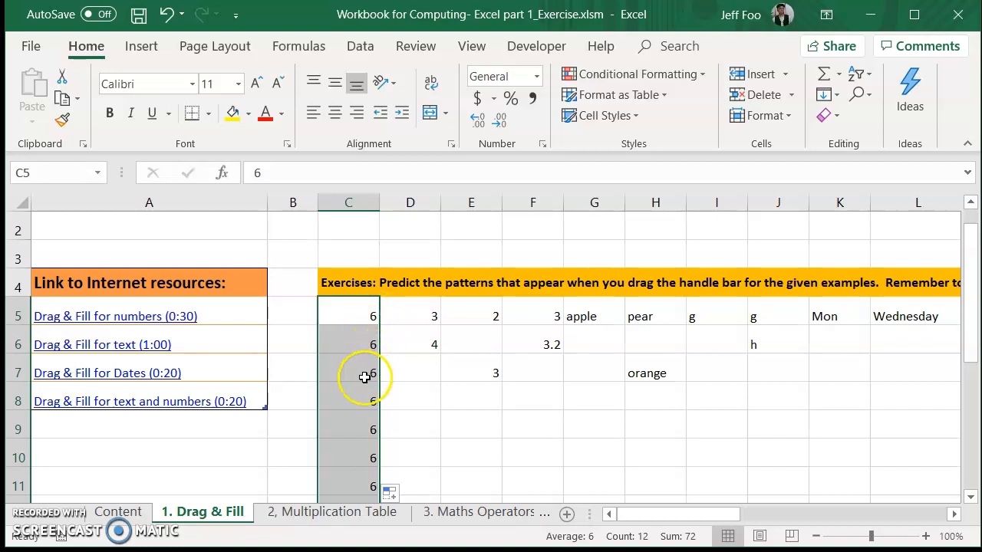
scroll(344, 465, "down", 2)
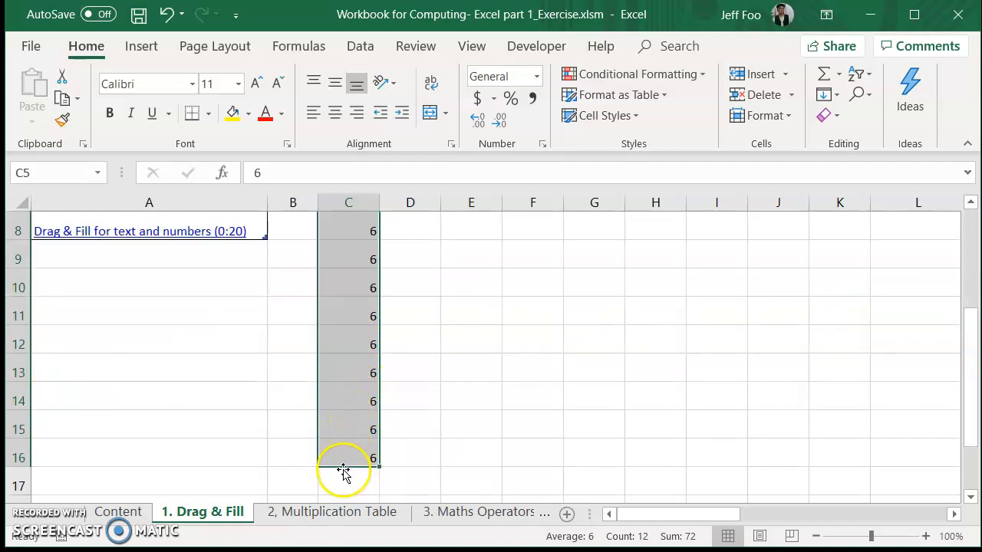
scroll(342, 471, "up", 3)
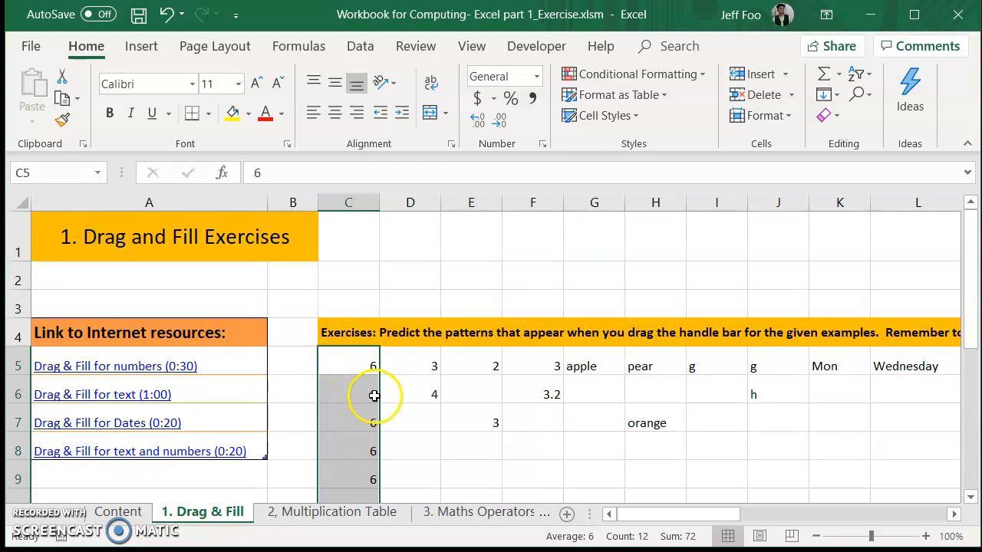
scroll(373, 396, "down", 3)
scroll(373, 396, "up", 1)
scroll(373, 396, "up", 1)
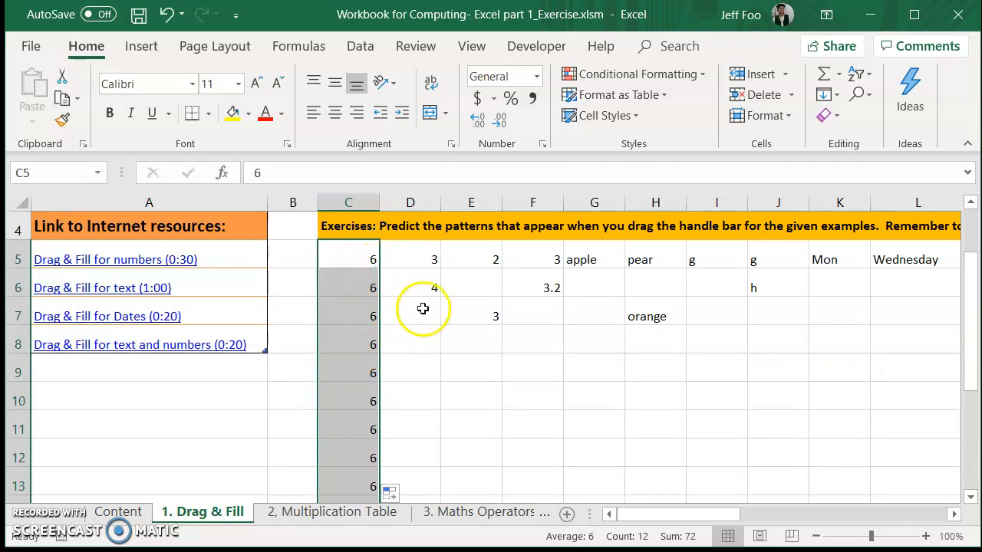
Extend the number series in D5:D6 down column D to row 16 and review the resulting pattern.
left_click(427, 255)
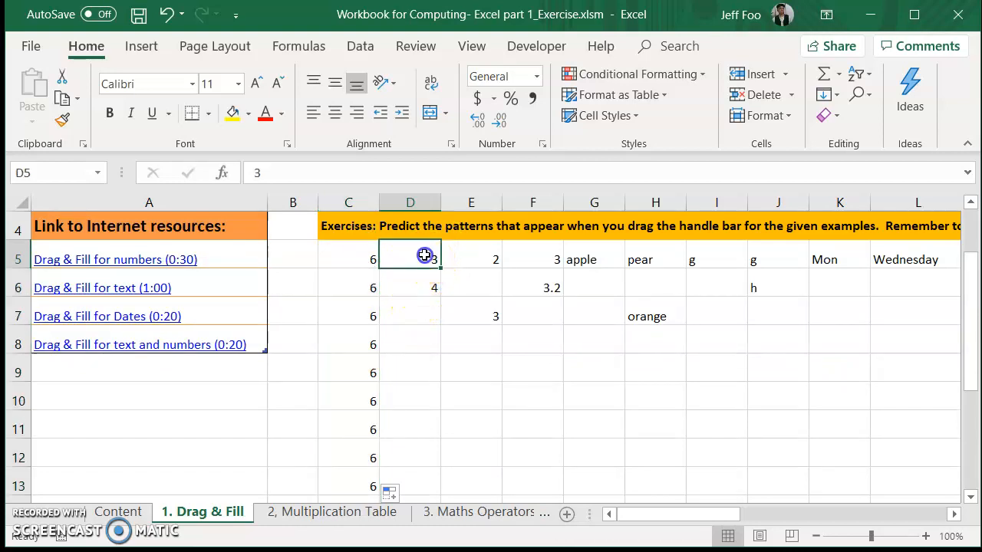
mouse_move(424, 255)
left_mouse_down()
mouse_move(415, 282)
mouse_move(415, 252)
left_mouse_up()
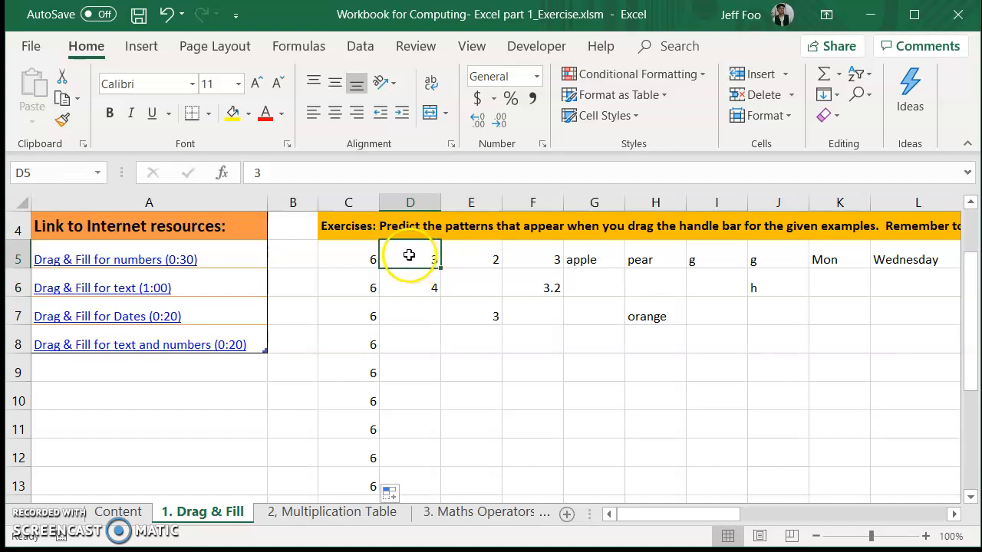
left_click_drag(411, 254, 408, 285)
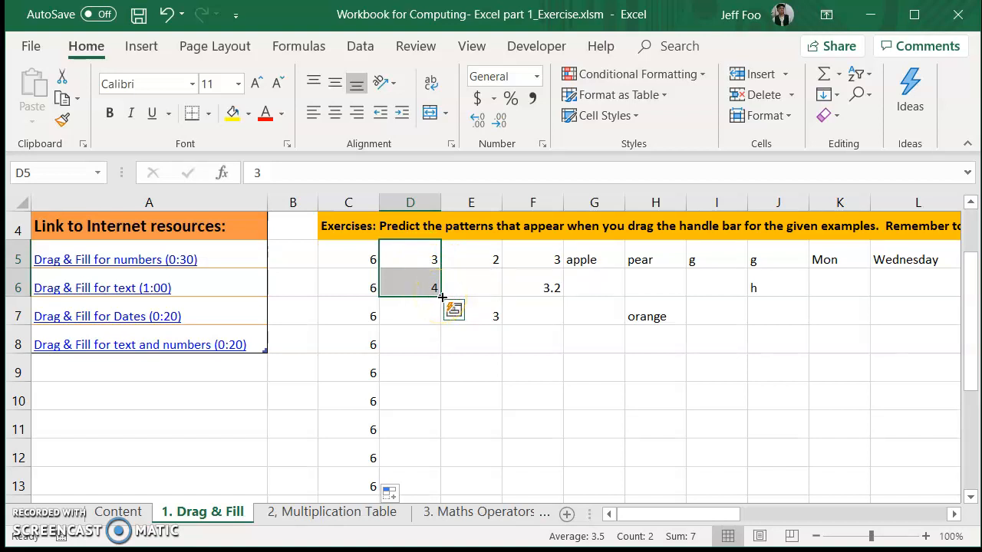
left_click_drag(441, 297, 441, 458)
scroll(434, 456, "up", 3)
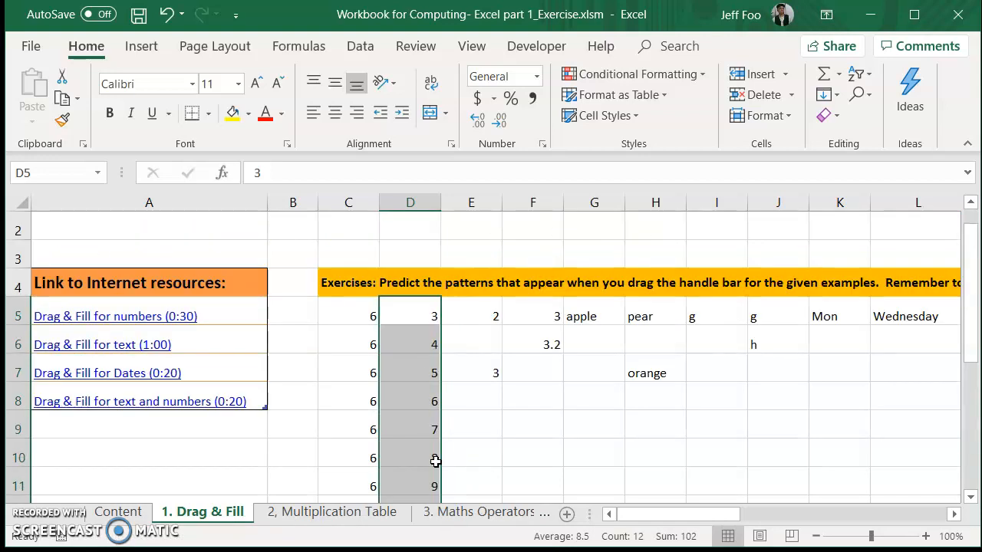
scroll(422, 371, "down", 1)
left_click_drag(423, 265, 417, 284)
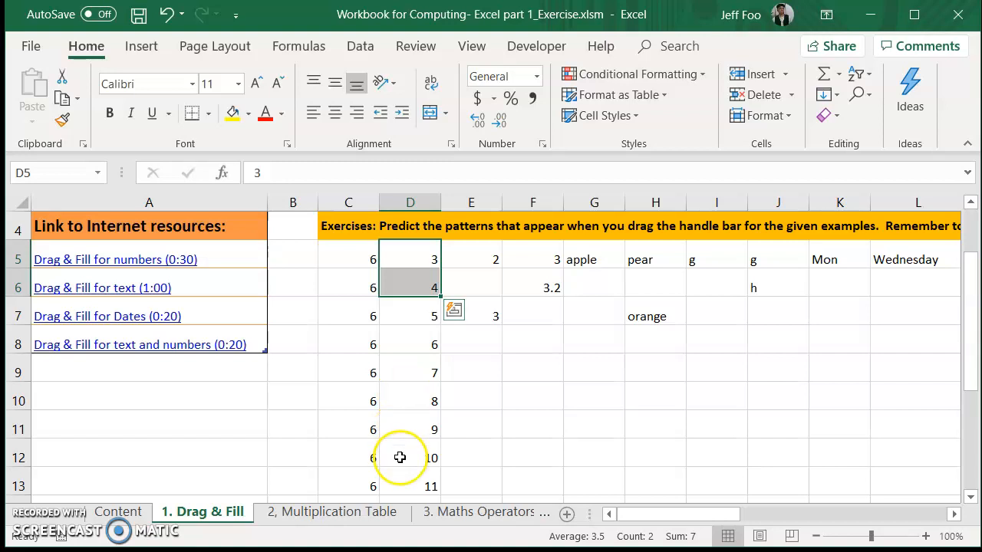
scroll(401, 456, "down", 3)
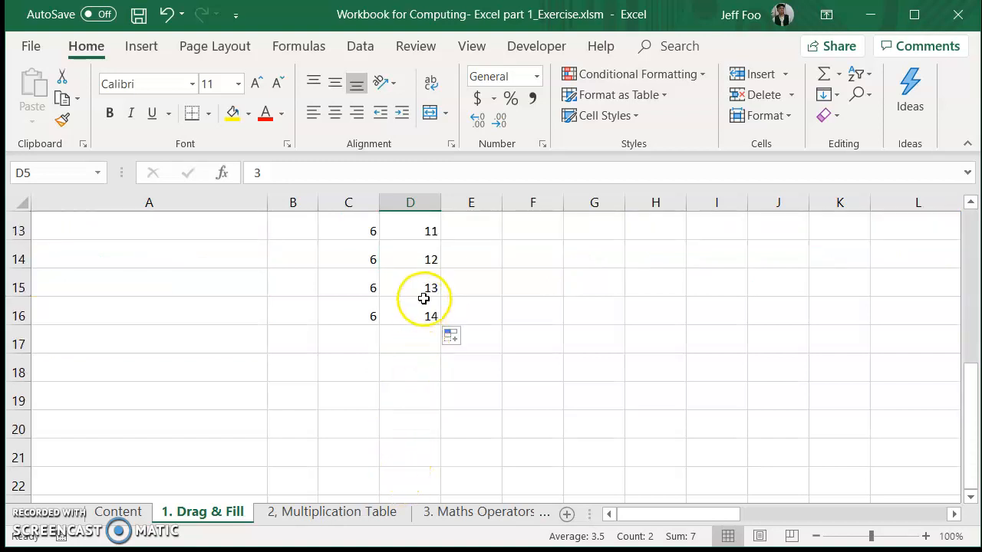
scroll(420, 372, "up", 3)
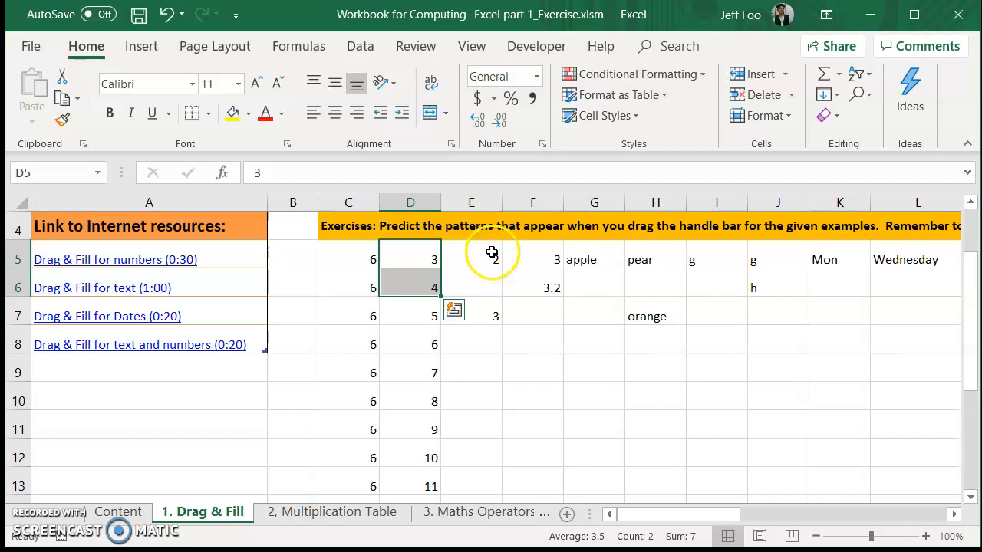
Extend the pattern in E5:E7, including its blank middle cell, down column E to row 16.
mouse_move(479, 259)
left_mouse_down()
mouse_move(473, 309)
mouse_move(468, 253)
left_mouse_up()
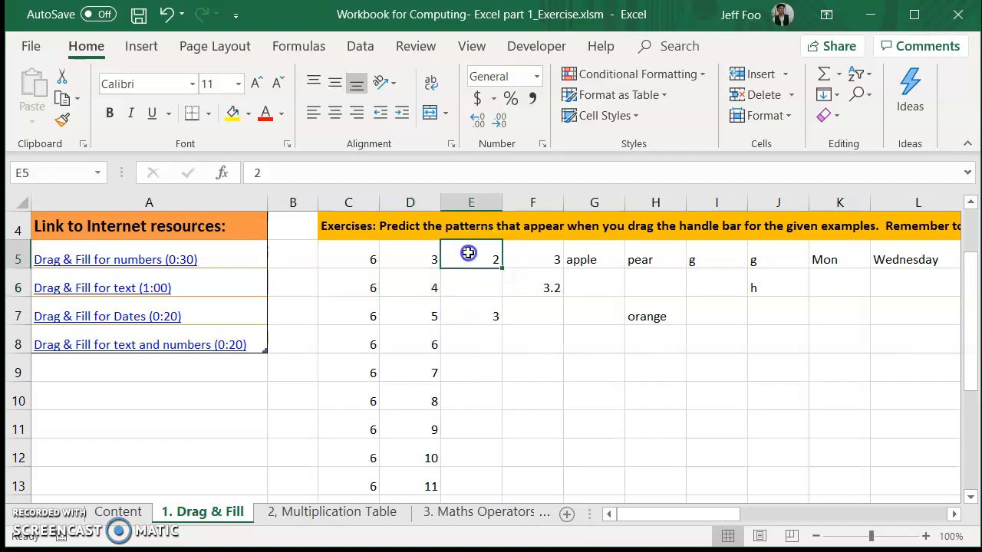
left_click_drag(470, 279, 473, 315)
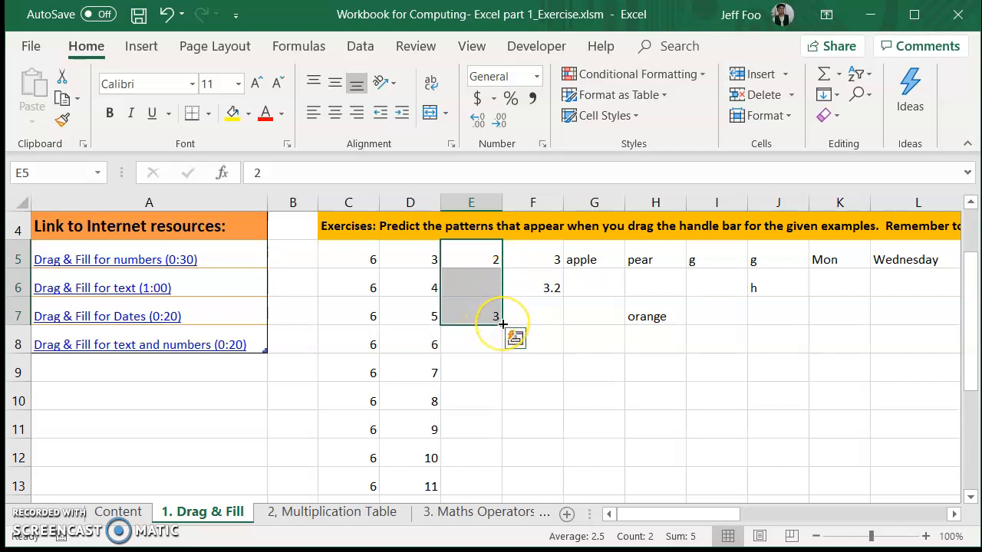
left_click_drag(503, 324, 513, 461)
scroll(499, 461, "up", 2)
Examine the pattern in column E by highlighting E5:E7 and the blocks below it down to E14:E16, ending on E5:E7.
left_click(483, 310)
left_click_drag(484, 311, 474, 362)
scroll(473, 361, "down", 1)
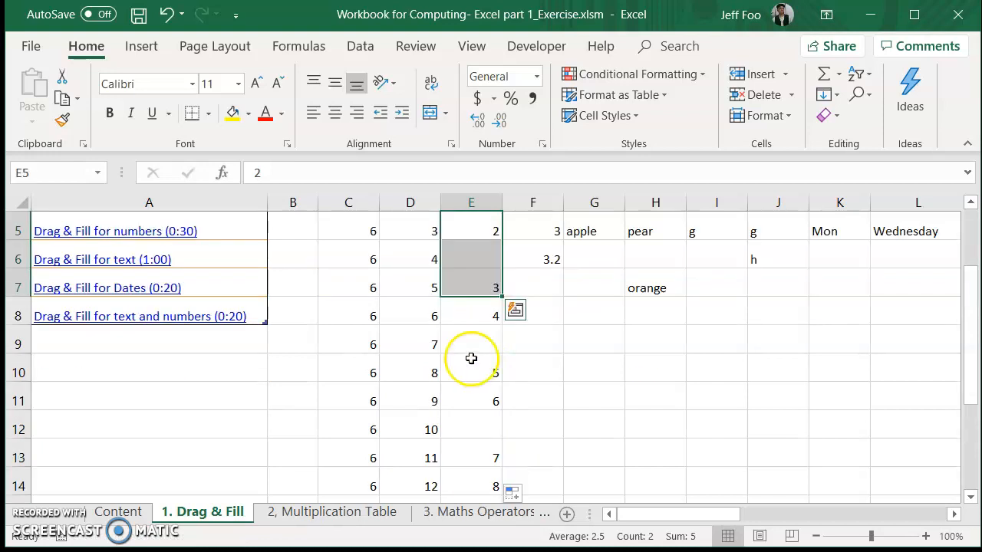
left_click(471, 320)
left_click_drag(471, 319, 473, 453)
scroll(473, 455, "down", 1)
left_click_drag(471, 389, 464, 453)
scroll(464, 430, "up", 2)
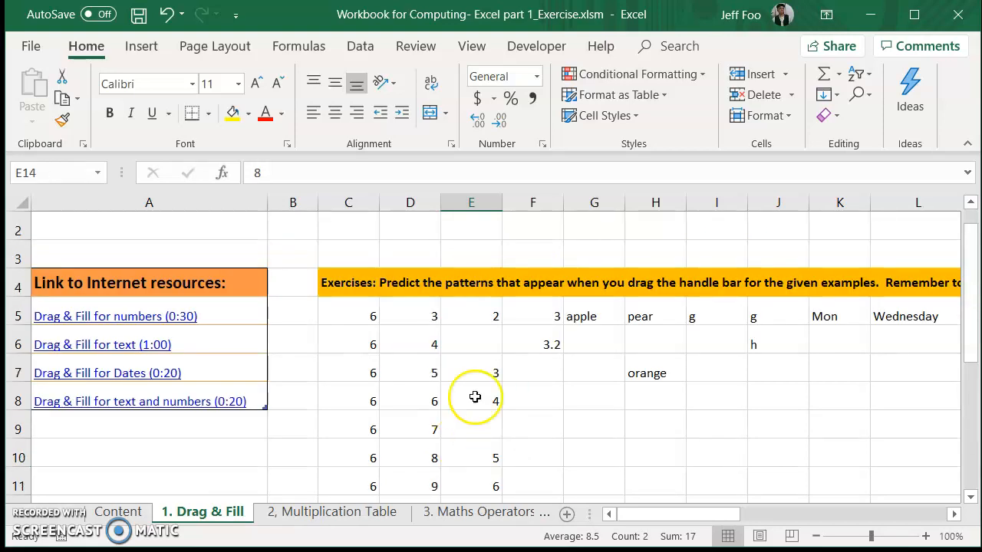
left_click_drag(491, 312, 480, 372)
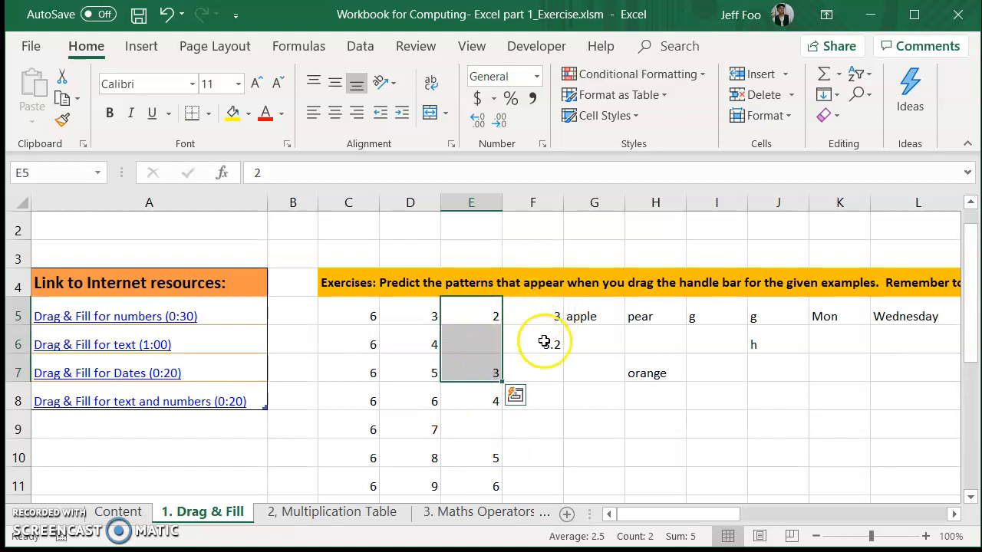
Extend the decimal series in F5:F6 down column F to row 16 and review the filled values.
left_click(550, 310)
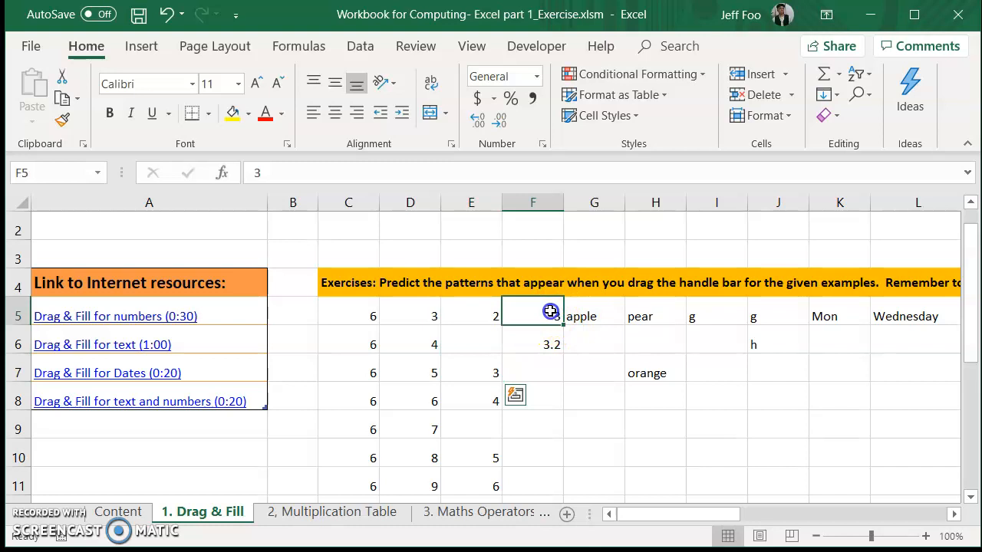
left_click_drag(549, 316, 547, 337)
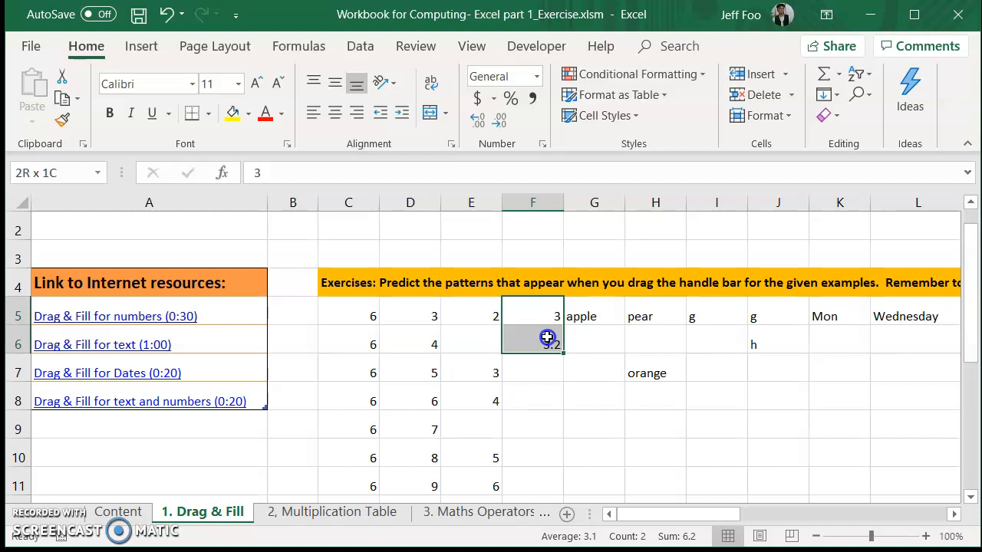
left_click_drag(528, 314, 531, 339)
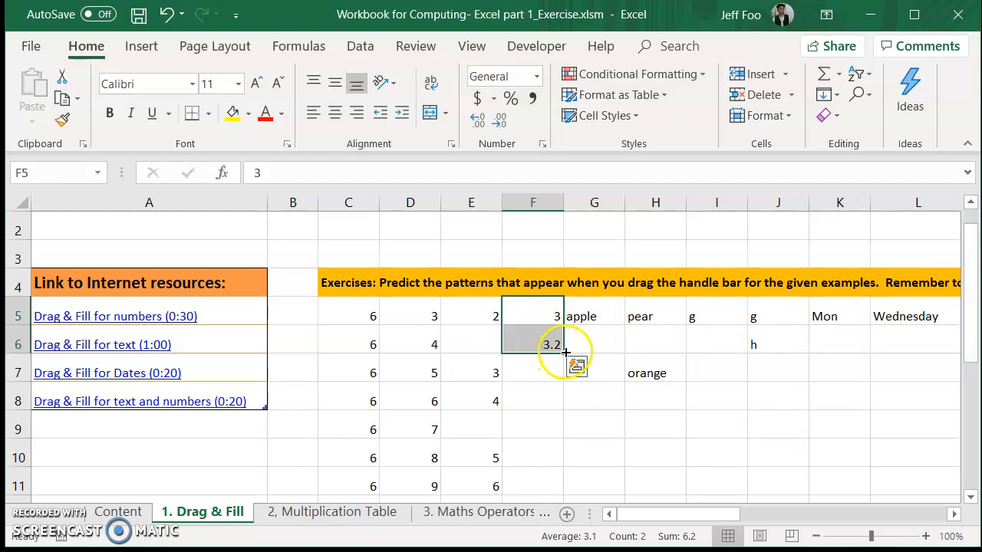
left_click_drag(565, 354, 559, 462)
scroll(557, 463, "up", 3)
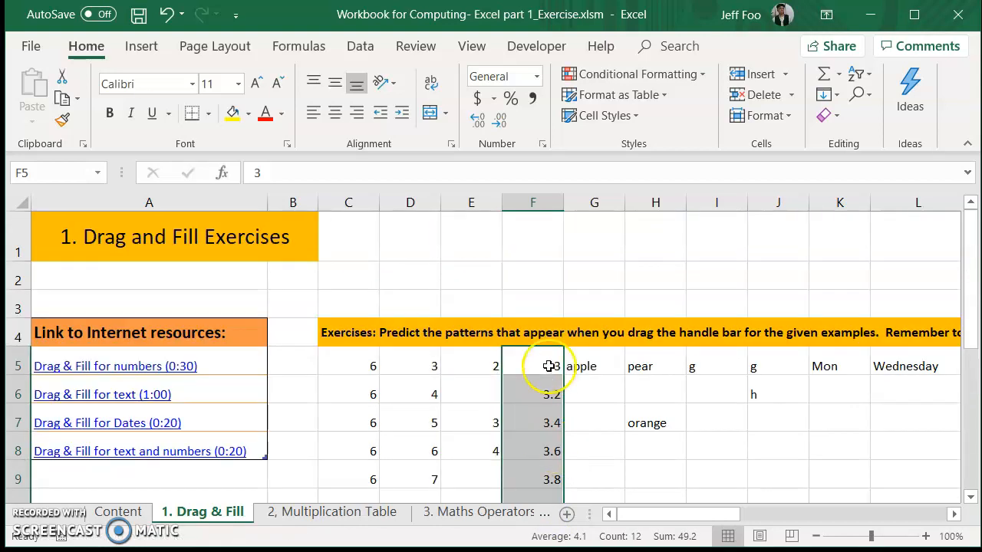
left_click_drag(550, 366, 546, 391)
scroll(545, 387, "down", 1)
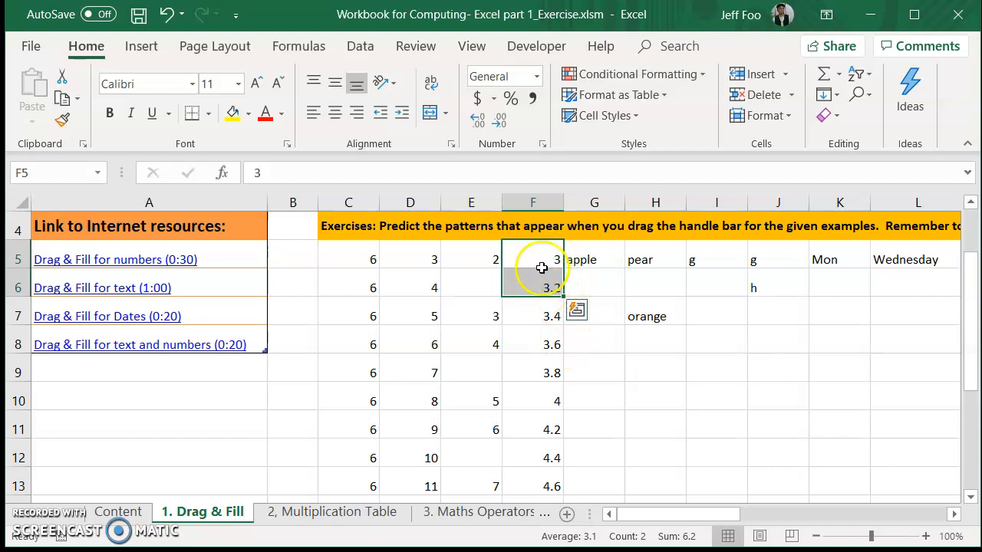
scroll(528, 428, "down", 2)
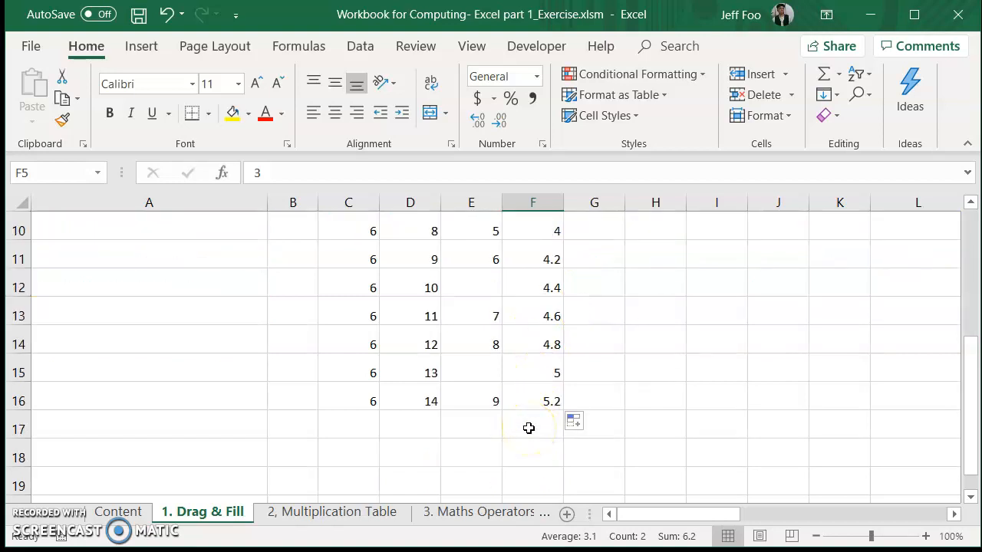
scroll(528, 428, "up", 2)
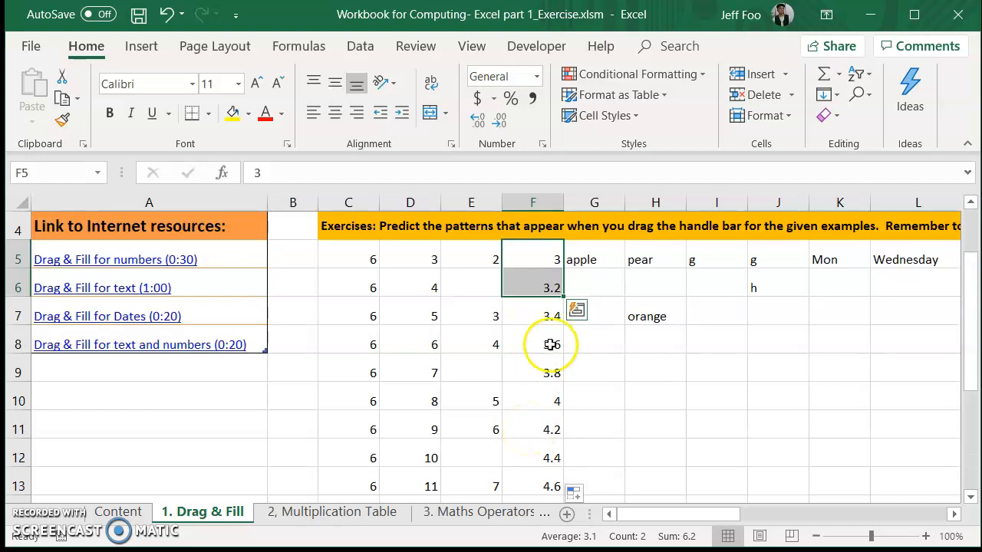
scroll(664, 363, "down", 1)
scroll(655, 366, "up", 1)
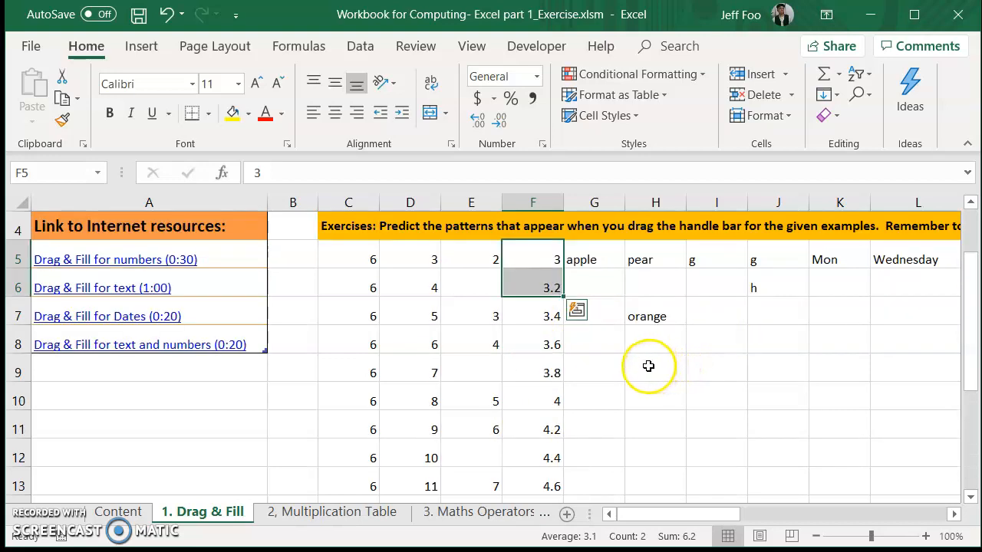
Review the filled decimal series in column F from F5 to F16 and highlight the whole range.
left_click(554, 260)
scroll(519, 344, "down", 2)
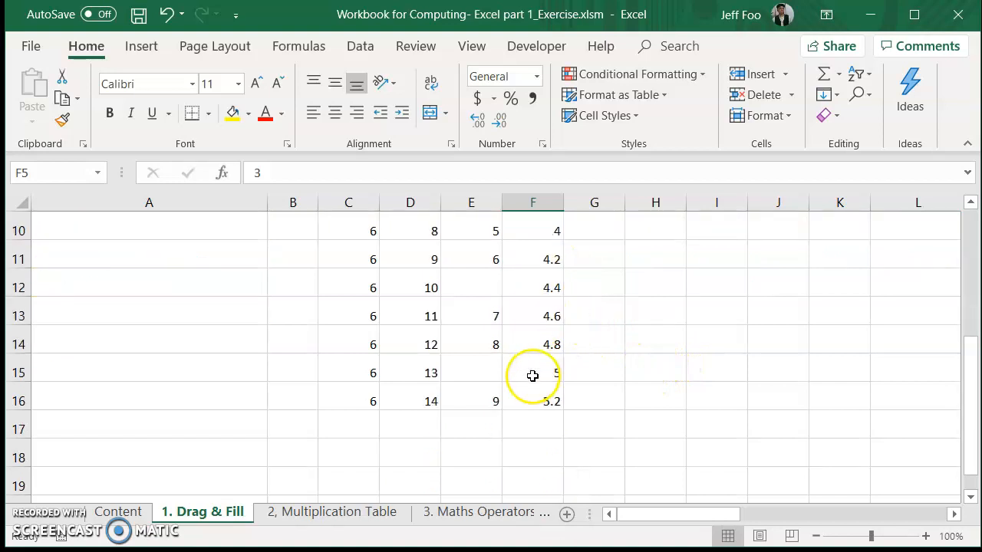
scroll(541, 394, "up", 3)
scroll(542, 379, "down", 1)
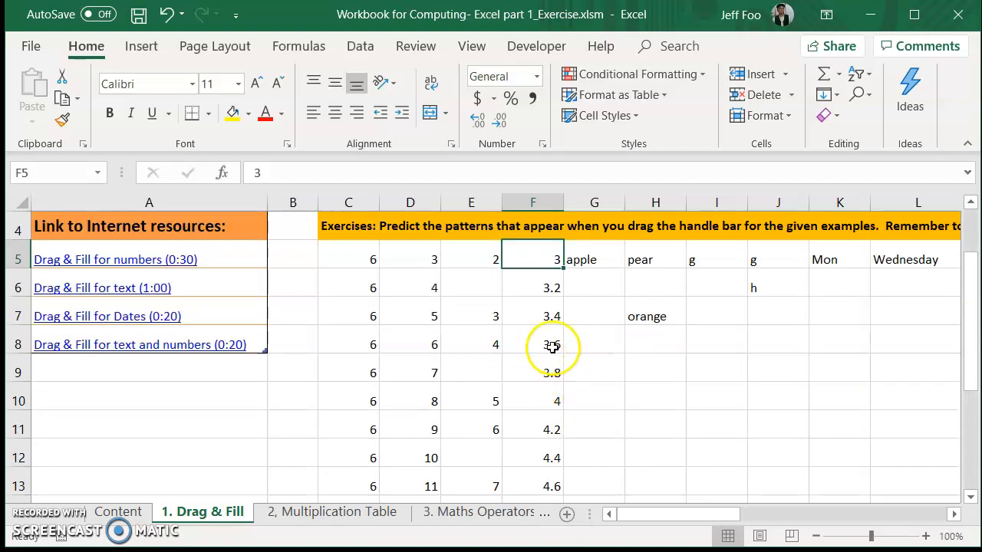
left_click_drag(544, 259, 539, 401)
scroll(539, 401, "up", 2)
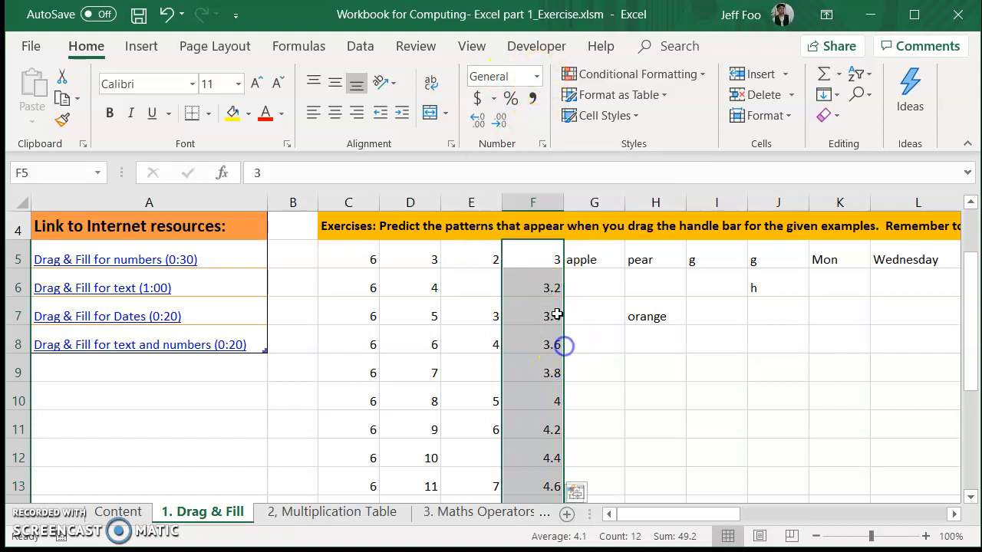
Apply the Number format to the decimal series in F5:F16 and check the formatted values down the column.
left_click(548, 260)
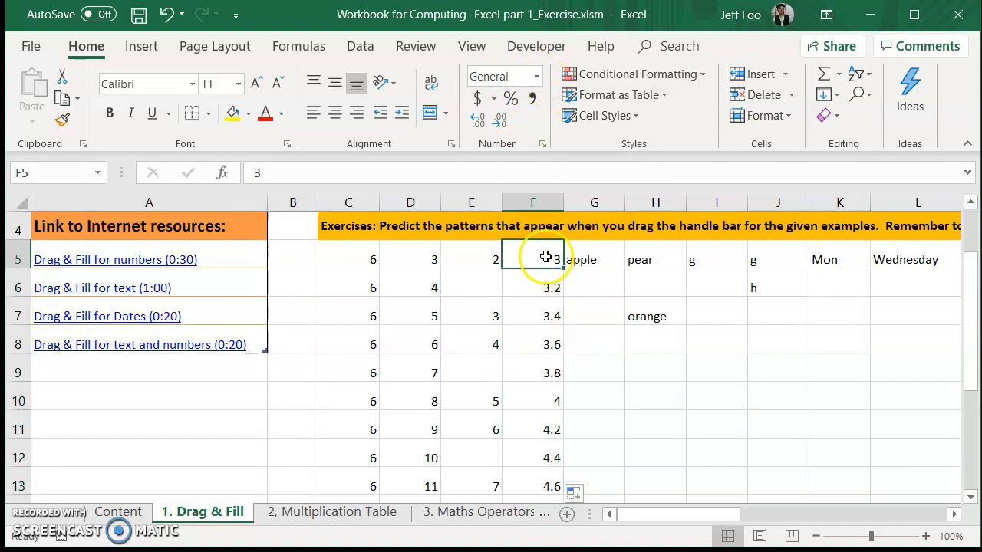
left_click_drag(546, 259, 539, 393)
scroll(537, 394, "up", 3)
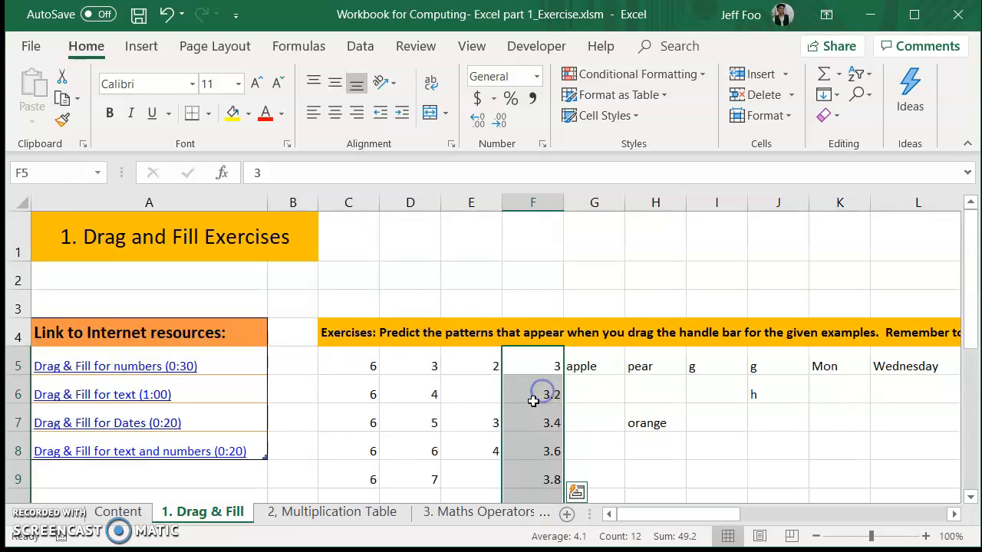
scroll(507, 320, "down", 1)
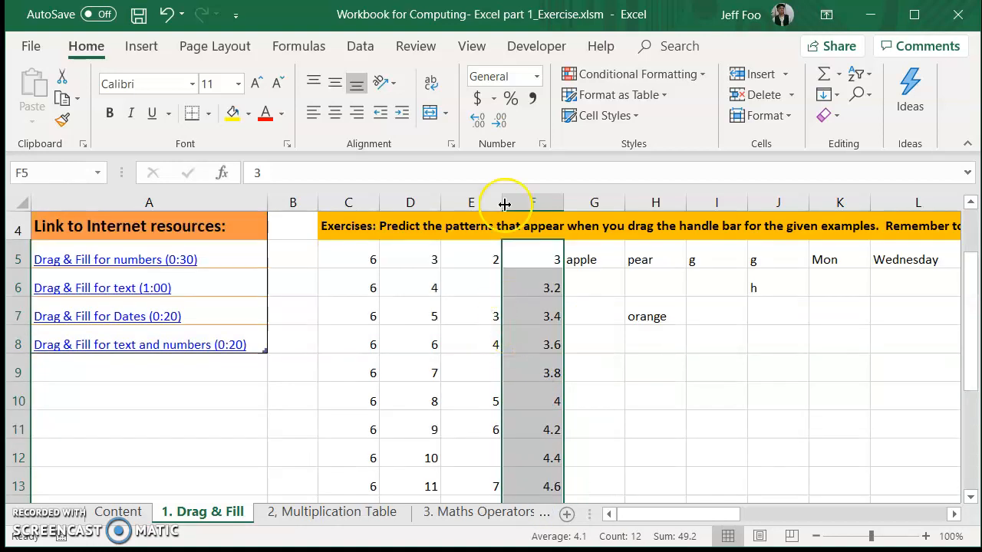
left_click(537, 78)
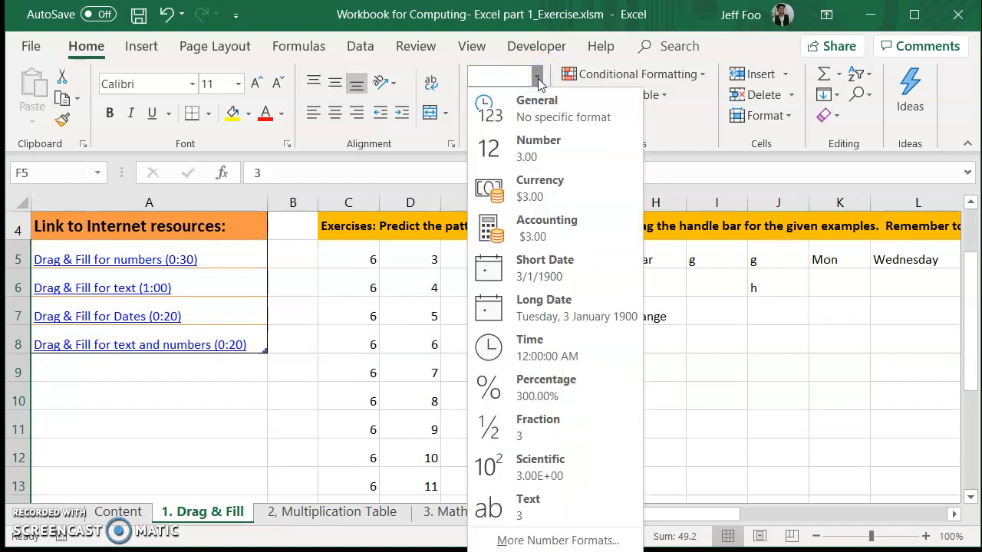
left_click(546, 153)
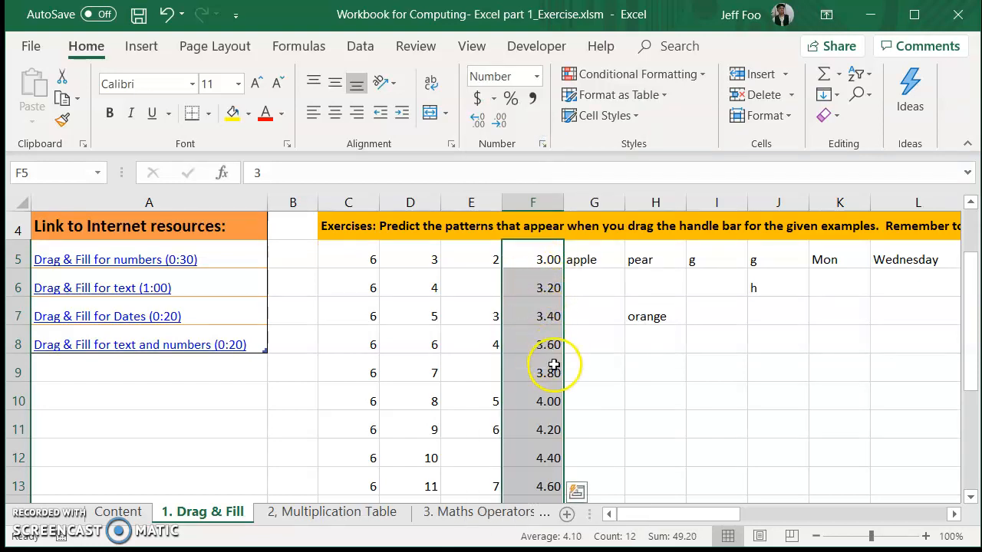
scroll(548, 369, "down", 3)
scroll(544, 365, "up", 2)
scroll(544, 363, "up", 1)
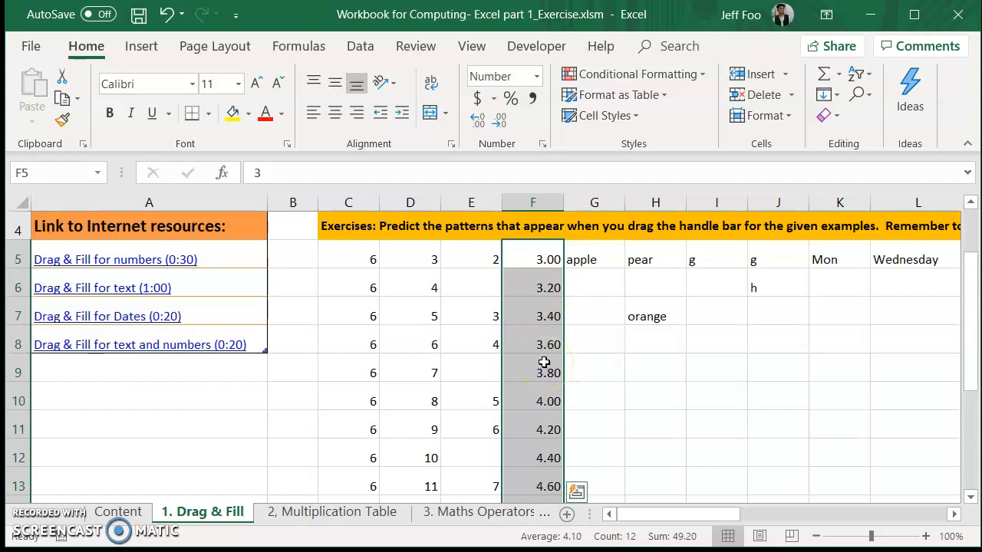
Try displaying F5:F16 with four decimal places, and return the range to two decimal places.
left_click(477, 121)
left_click(477, 123)
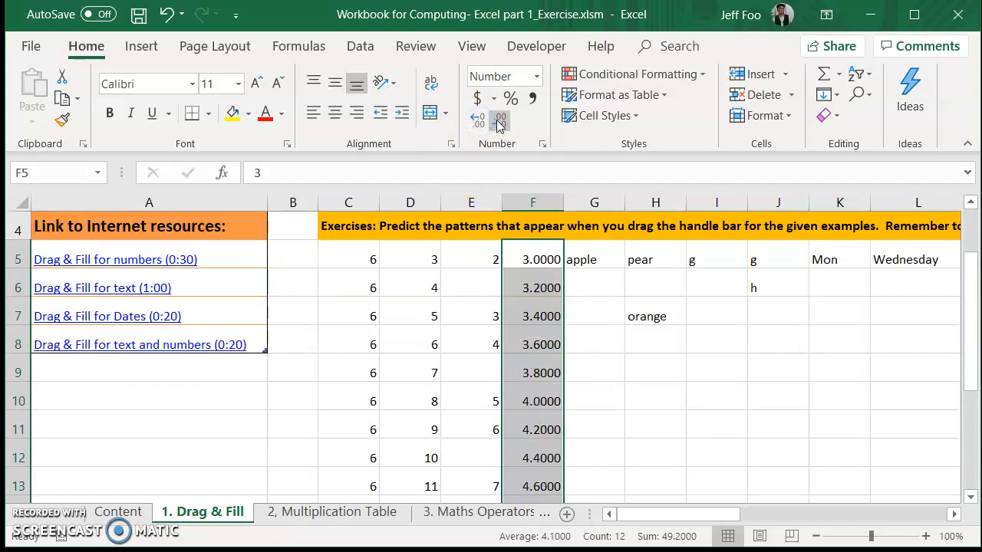
double_click(499, 123)
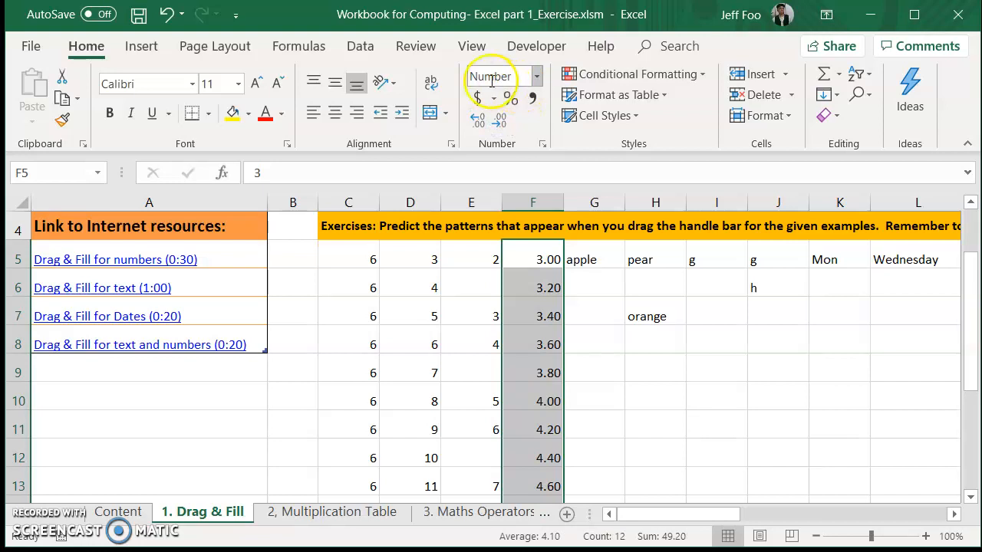
Try three decimal places on F5:F16, and reduce the range's display to one decimal place.
left_click(477, 121)
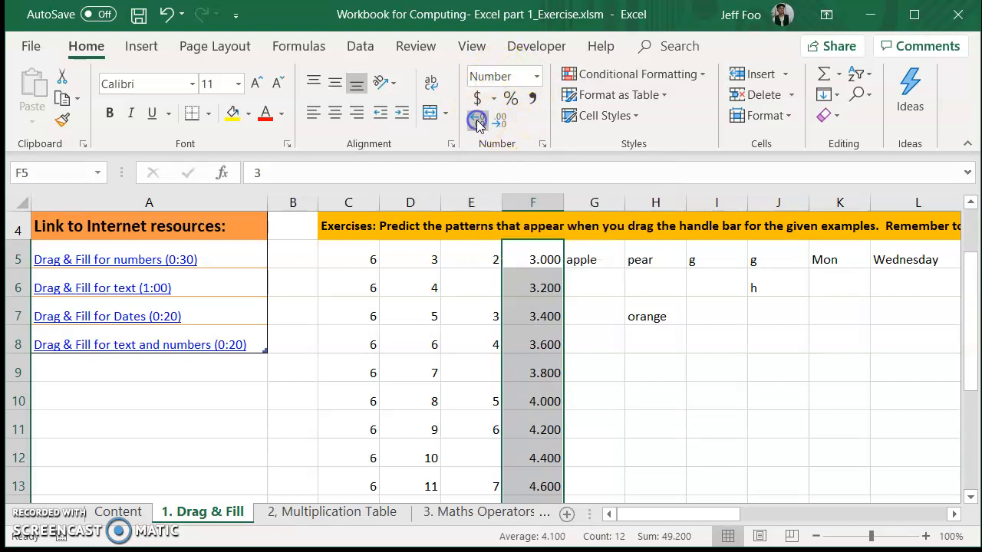
left_click(497, 122)
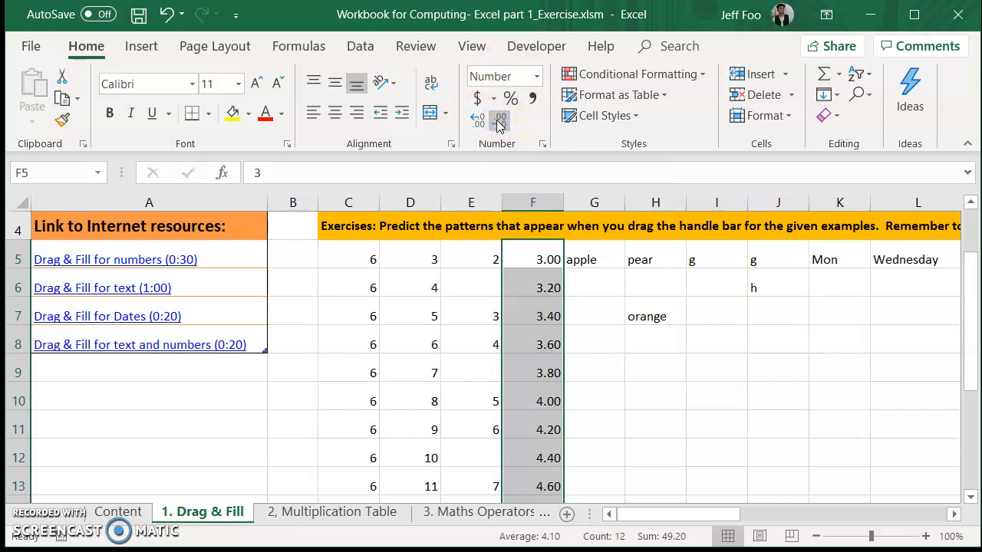
left_click(497, 121)
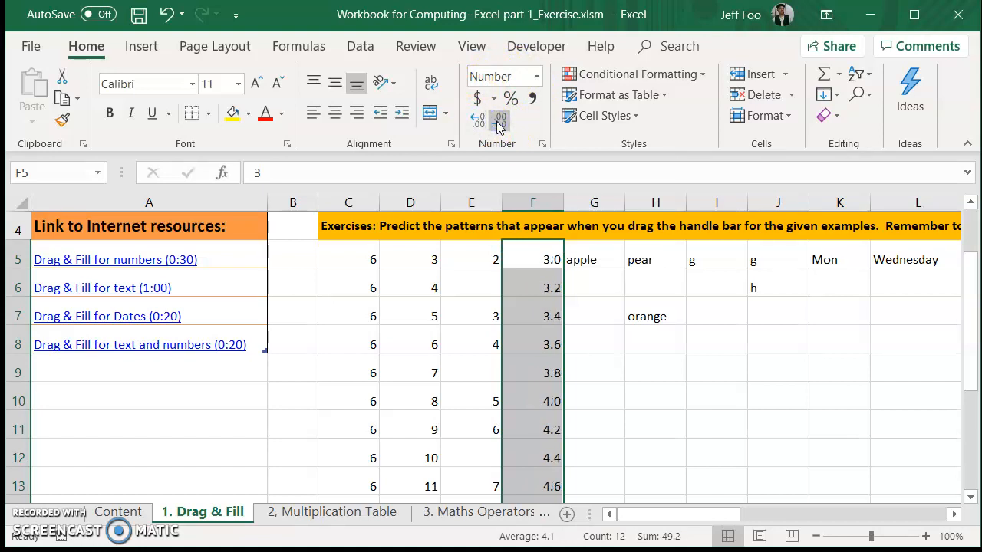